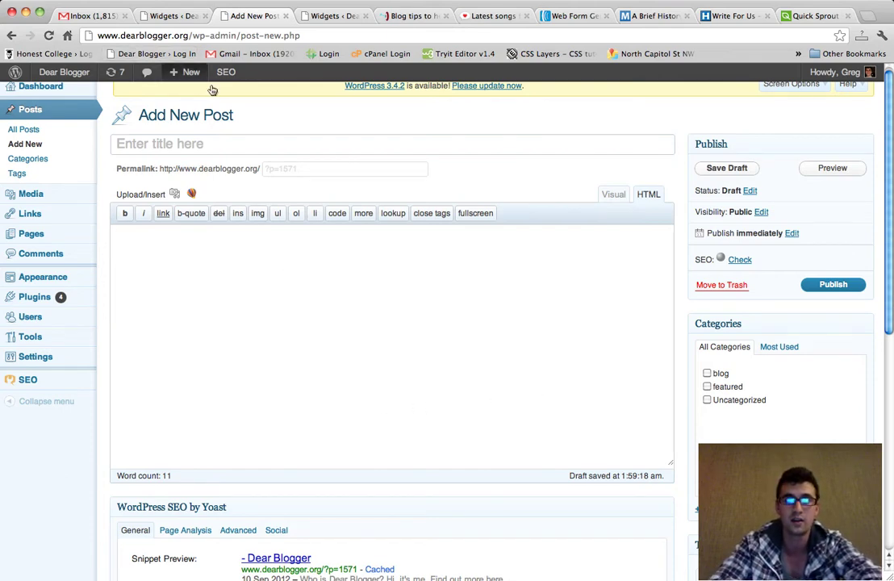
Toggle the empty new post to Visual and back to HTML, glancing at the Widgets page.
click(608, 197)
click(648, 195)
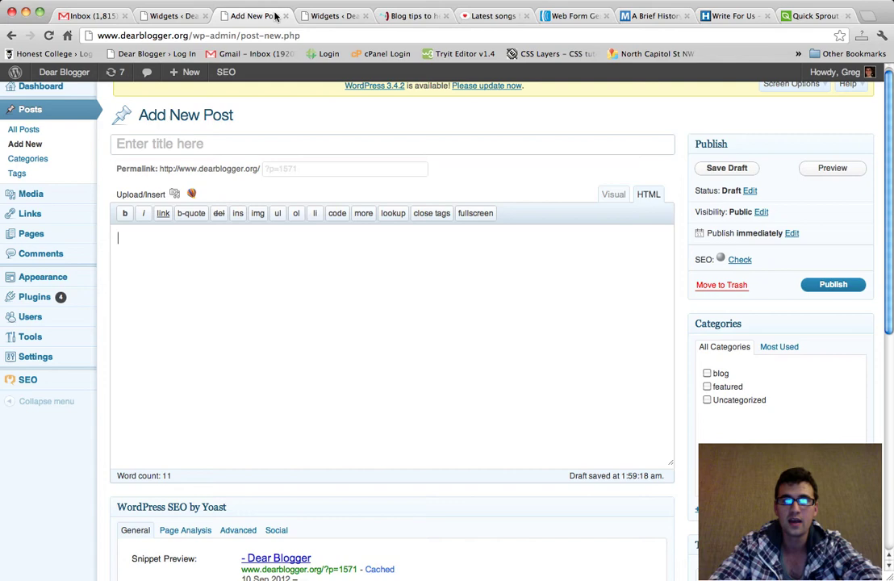
click(331, 16)
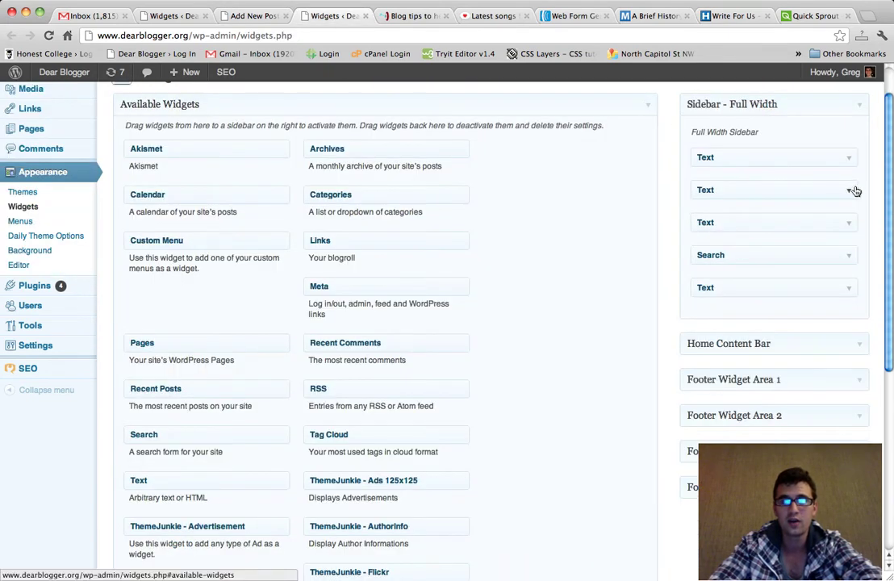
scroll(847, 192, up, 2)
click(255, 16)
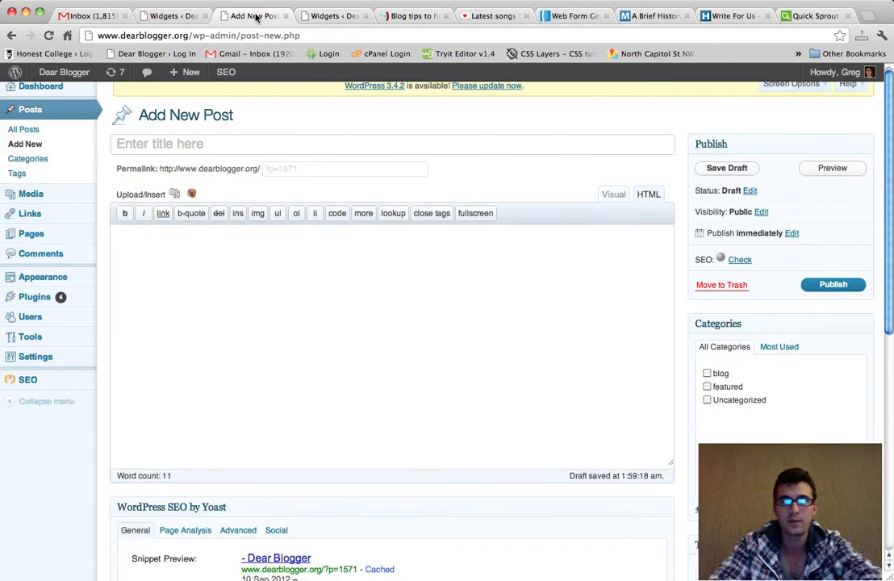
Read the Quick Sprout article down to its author bio, then return to the Add New Post editor.
click(824, 16)
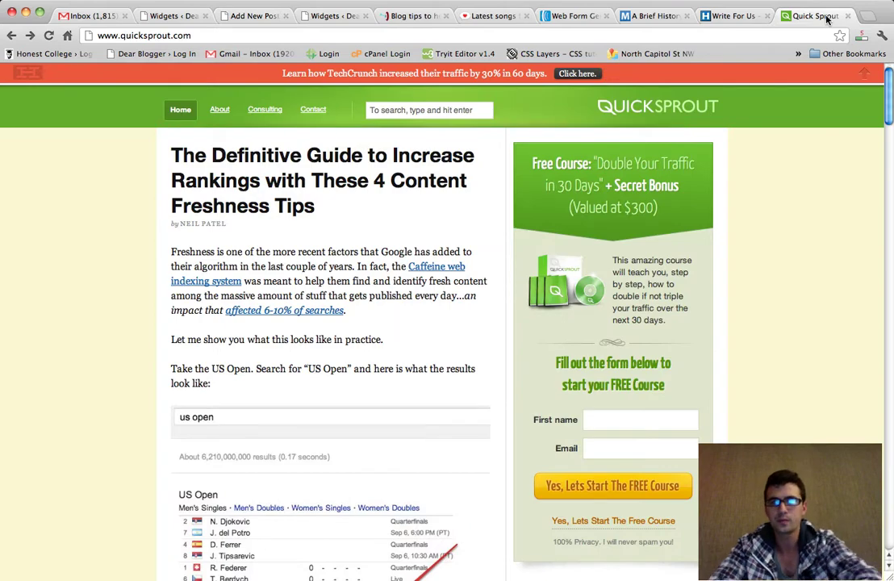
scroll(771, 330, down, 5)
scroll(771, 331, up, 2)
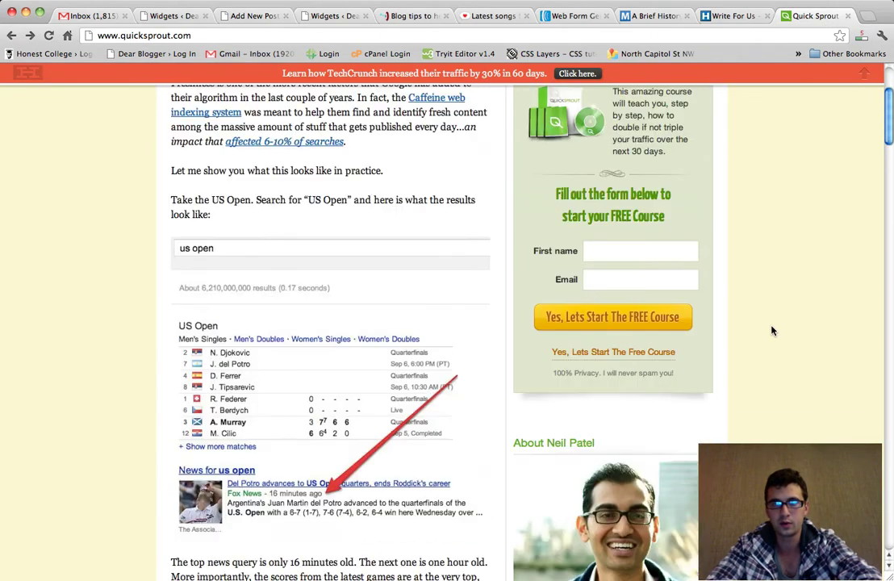
scroll(772, 331, up, 3)
scroll(772, 330, down, 8)
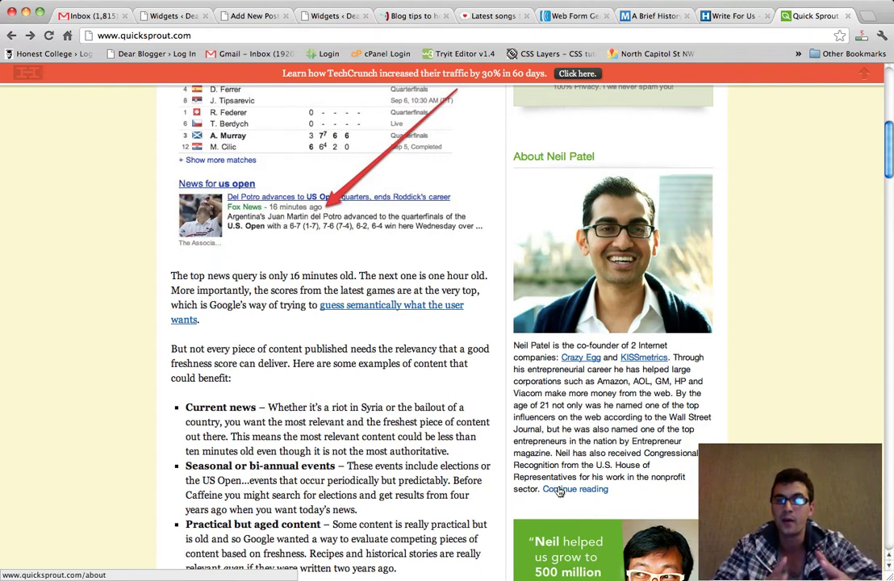
click(241, 16)
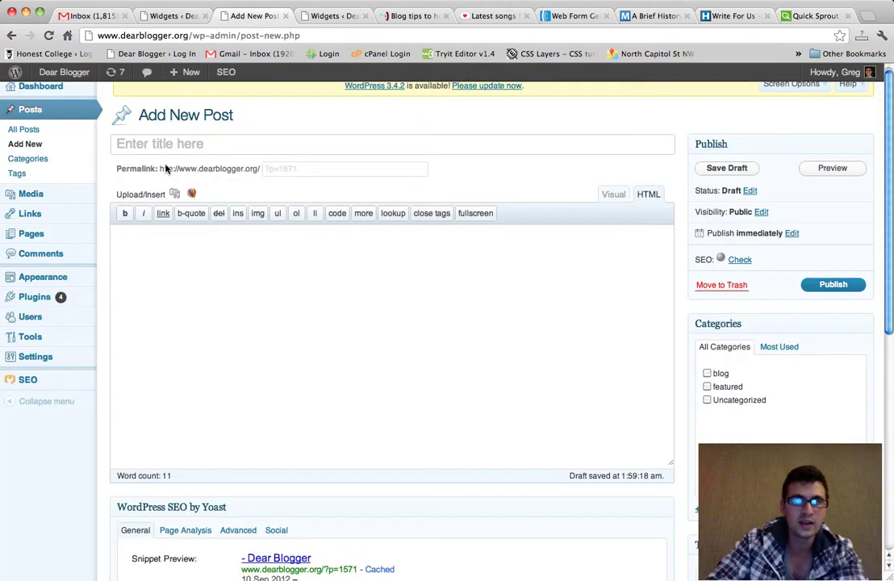
Insert boldstatement1.jpeg from the Gallery as a centered, medium 300×225 image linked to its file.
click(174, 194)
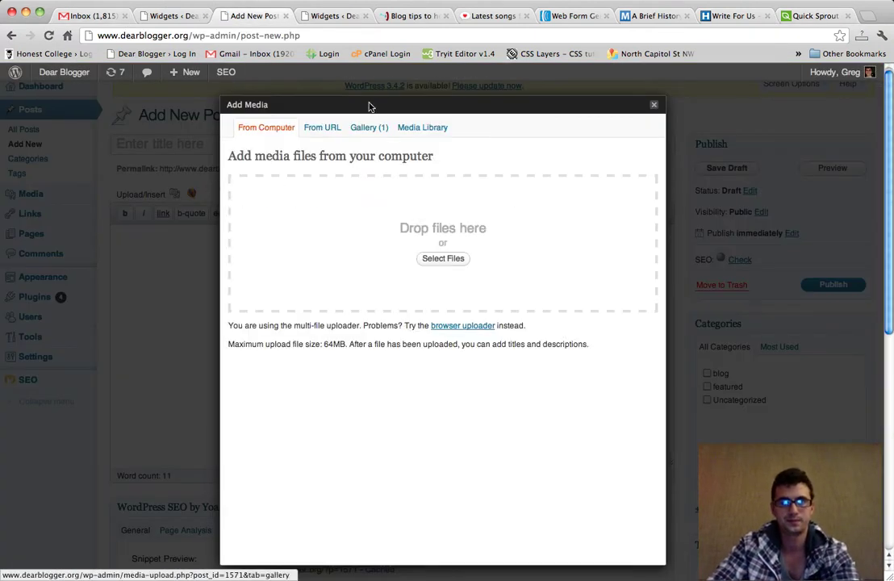
click(380, 128)
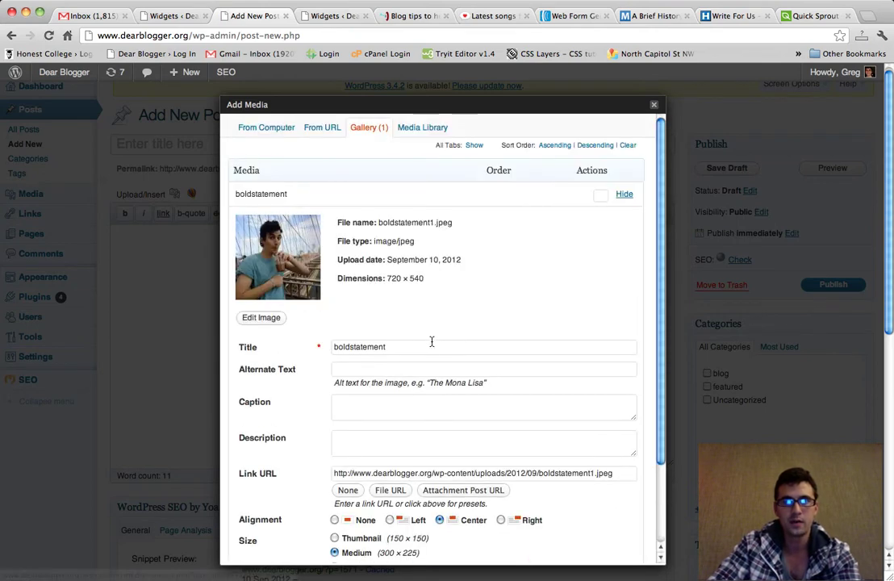
scroll(442, 489, down, 3)
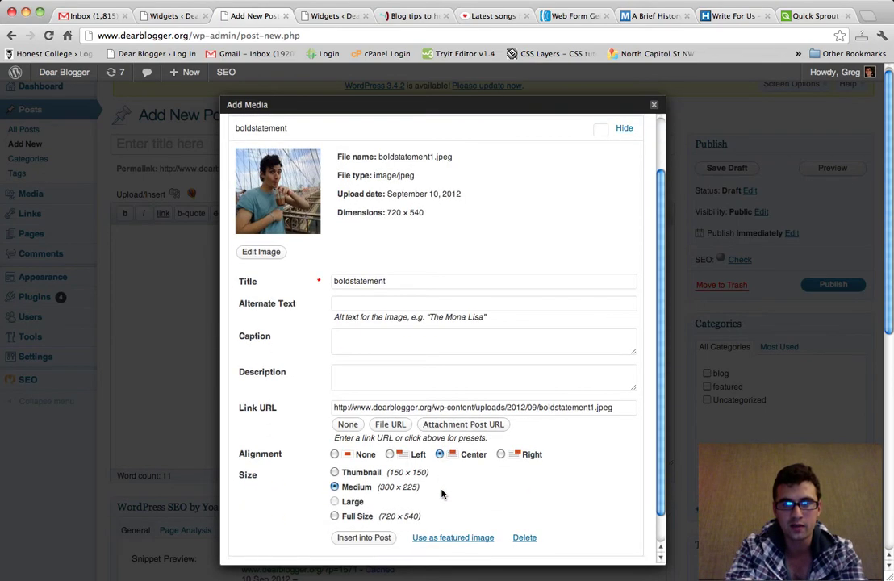
click(365, 539)
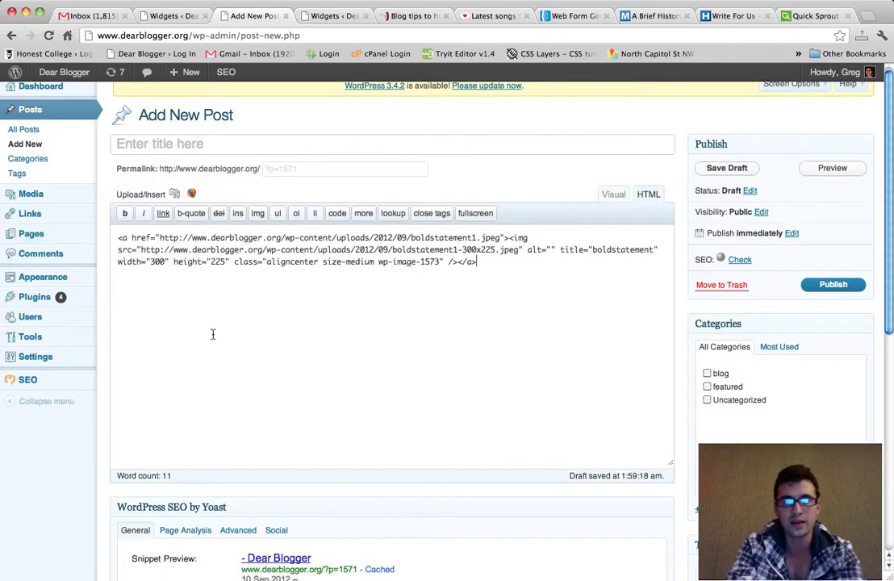
Add the line 'Who is Dear Blogger?' above the image code.
click(118, 238)
key(Return)
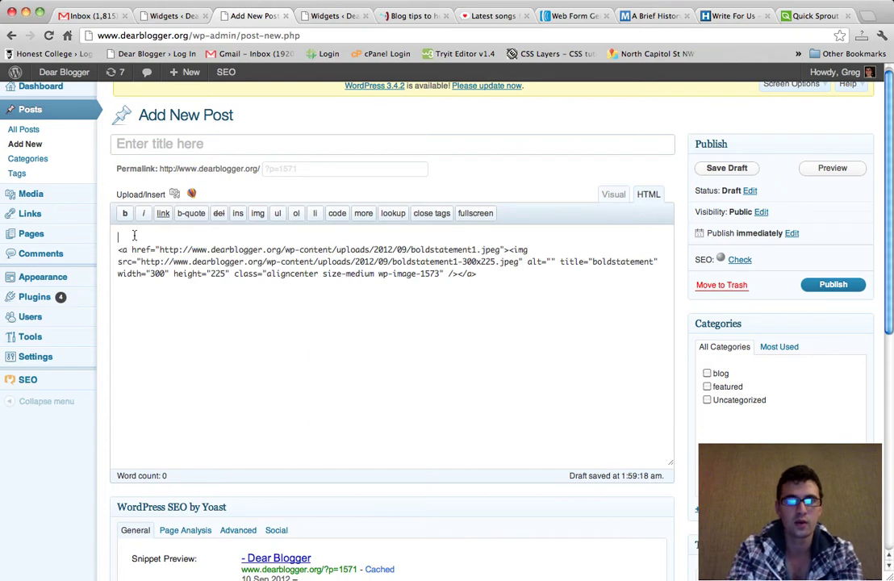
click(134, 235)
text(Who)
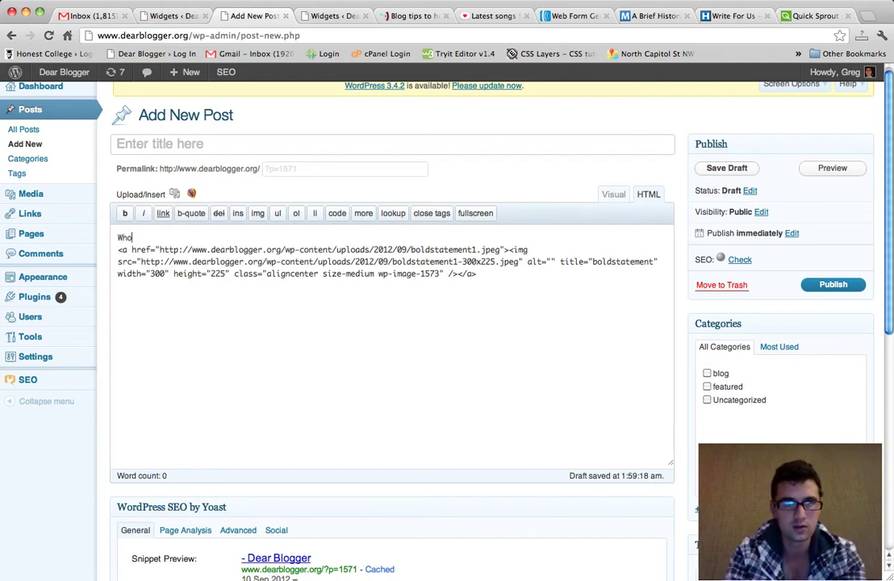
text( is Dear Blogger?)
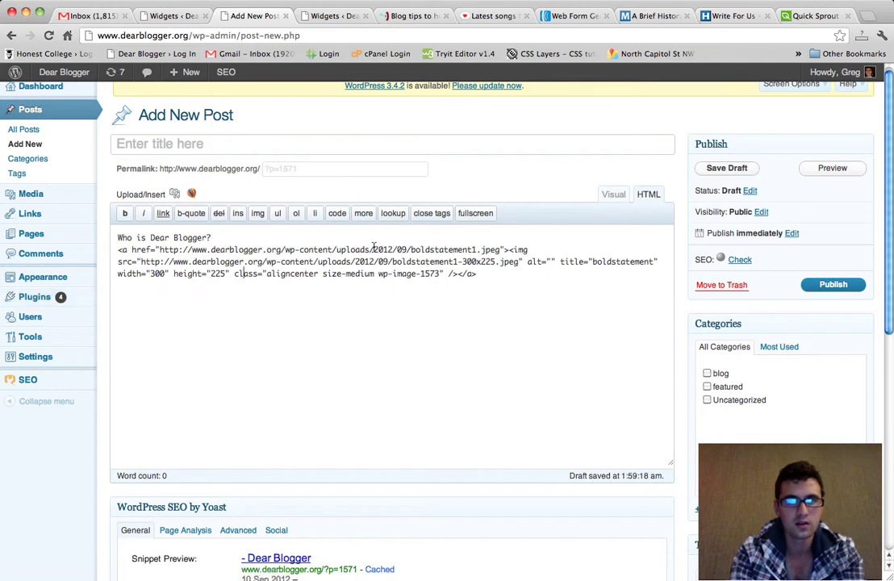
Below the image, add the intro sentence about answering blogging questions, ending 'Find out more here.'.
click(515, 276)
key(Return)
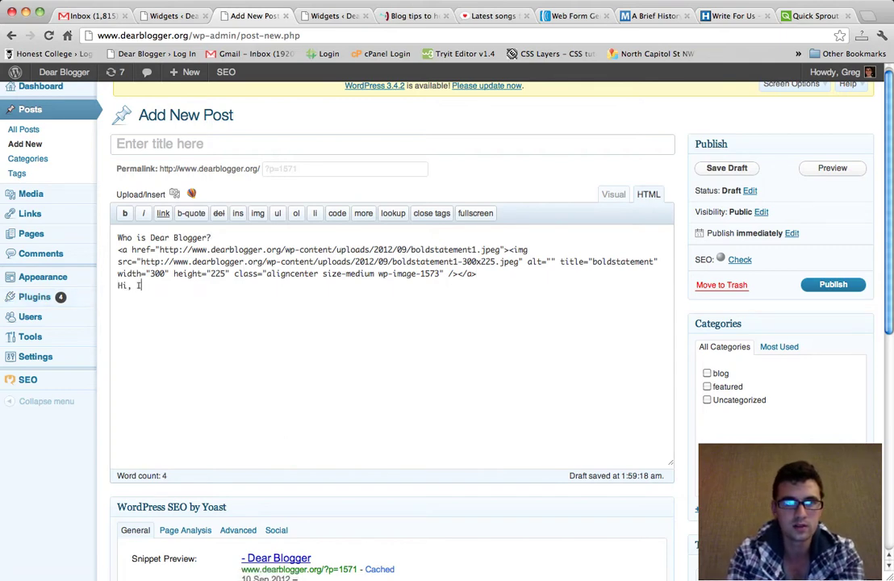
text(Hi, it's me! I'm)
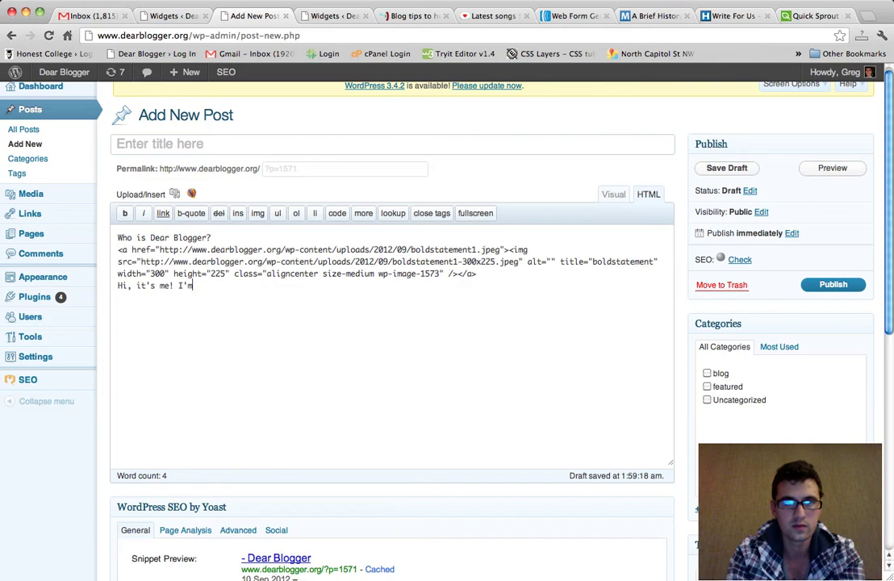
text( Greg and Dear Blogg)
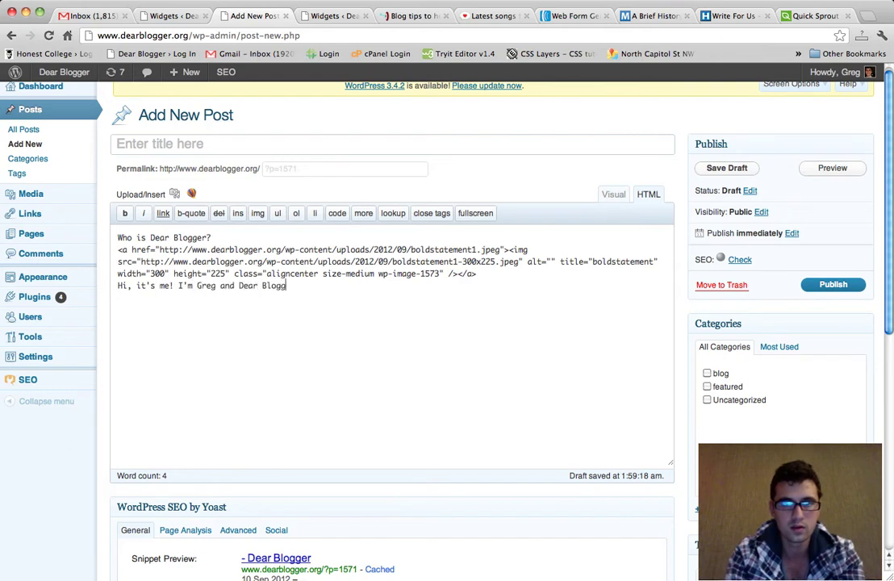
text(er is where I ans)
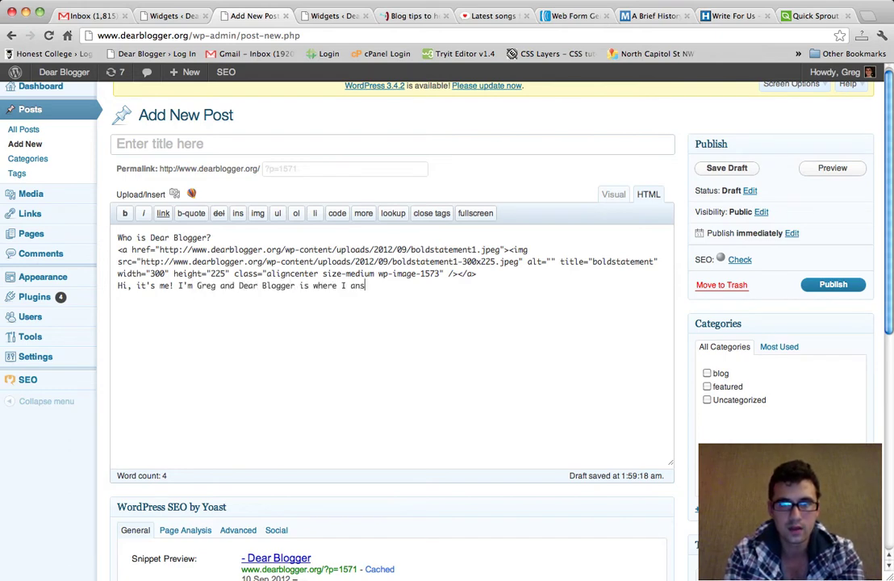
text(wer blogging questions)
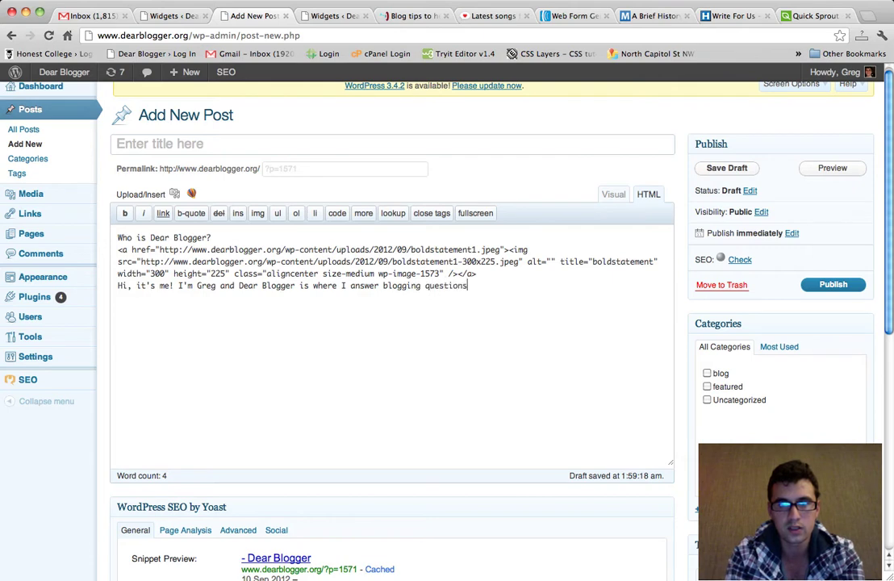
text(. Find out)
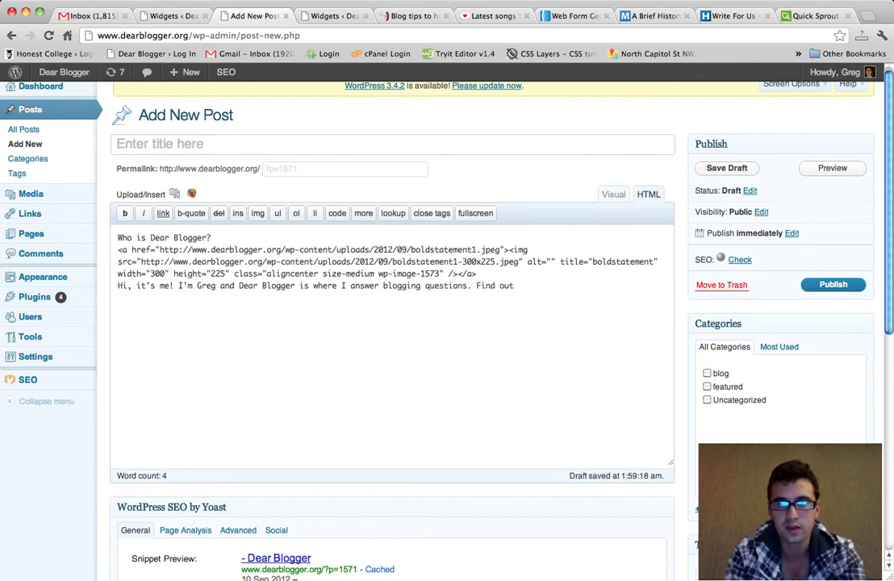
text( more here)
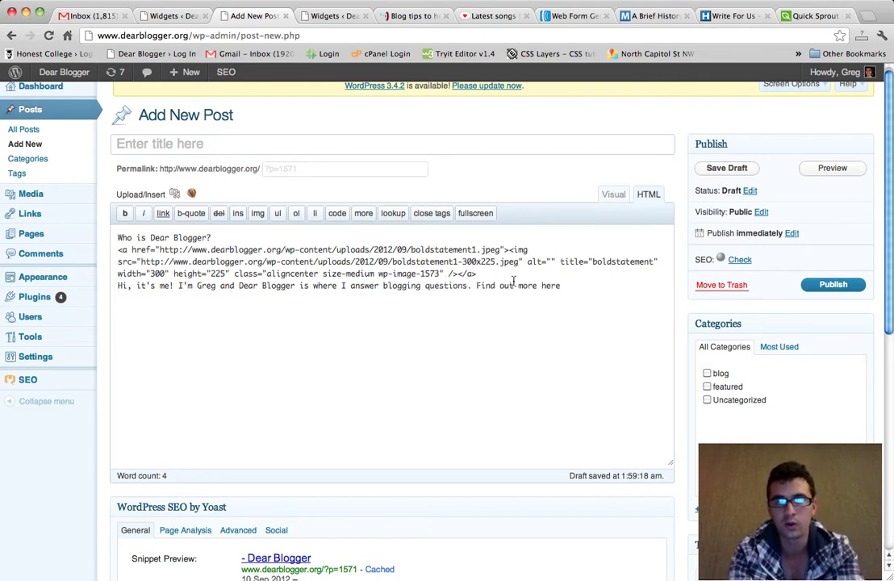
double_click(549, 287)
click(582, 286)
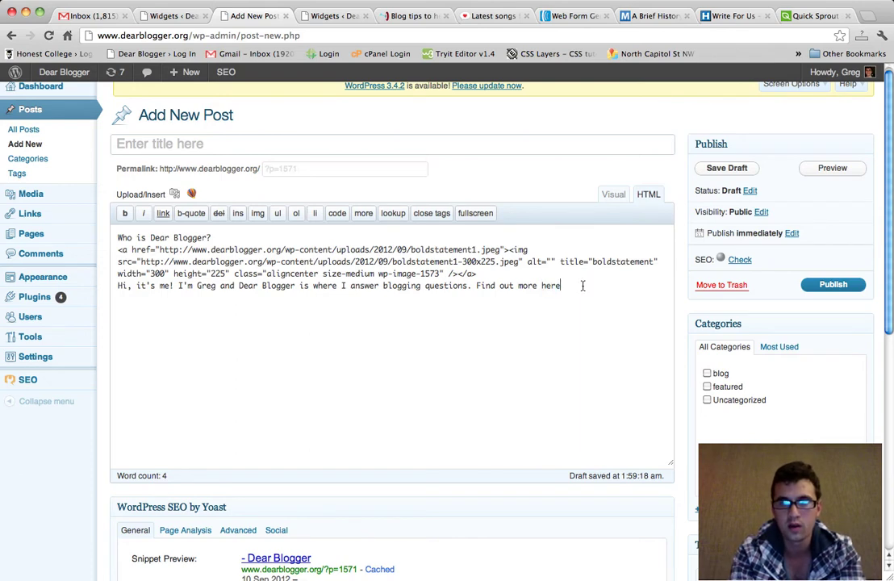
Copy the About The Blogger page address from the live blog.
double_click(550, 285)
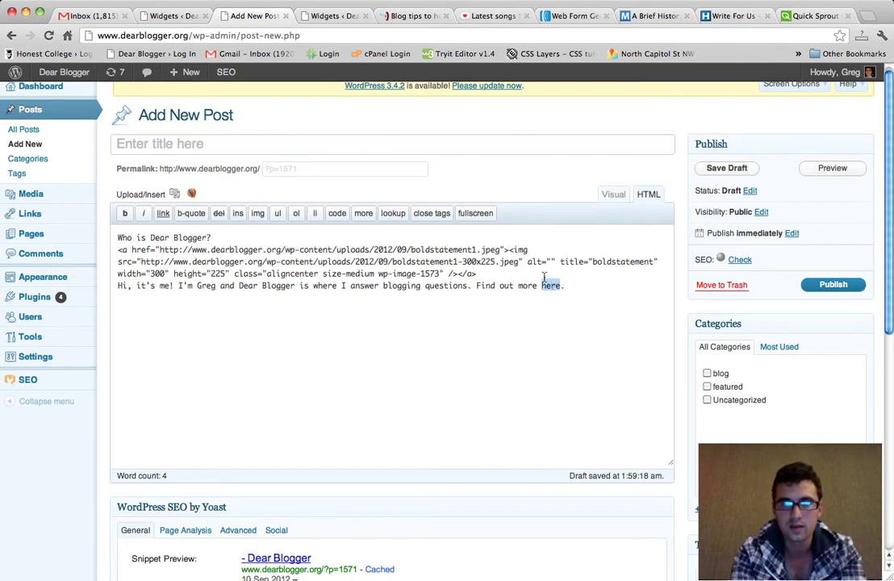
click(407, 19)
click(171, 94)
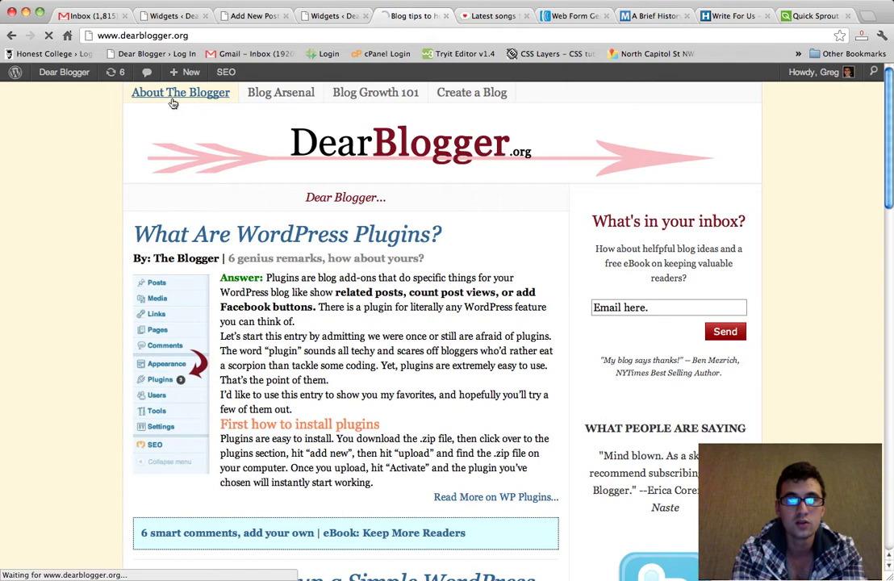
click(166, 36)
key(super+c)
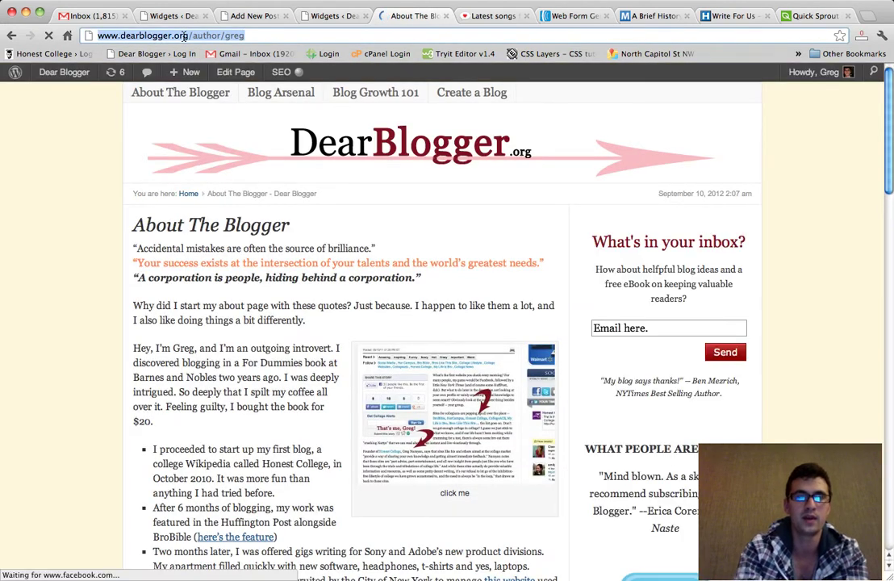
click(236, 15)
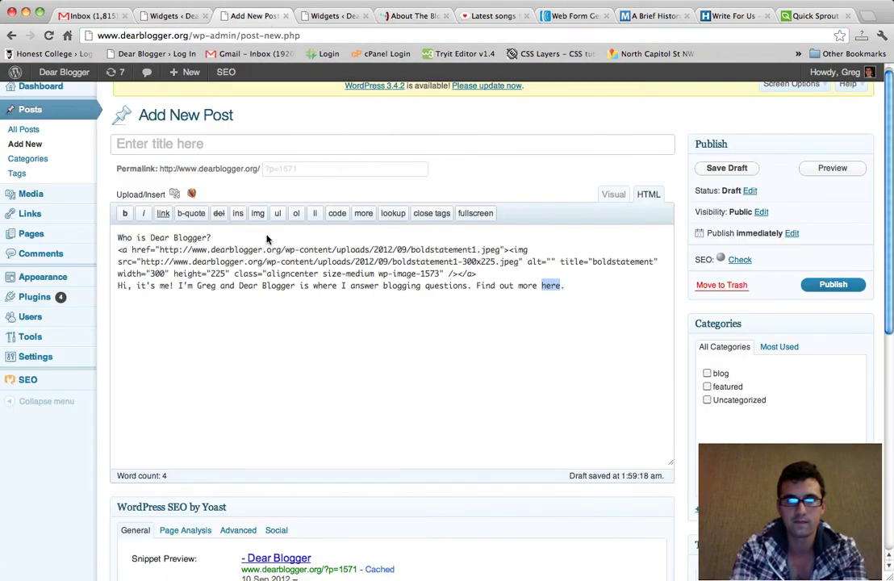
Link the word 'here' to the About page address, opening in a new window/tab.
click(163, 213)
key(super+v)
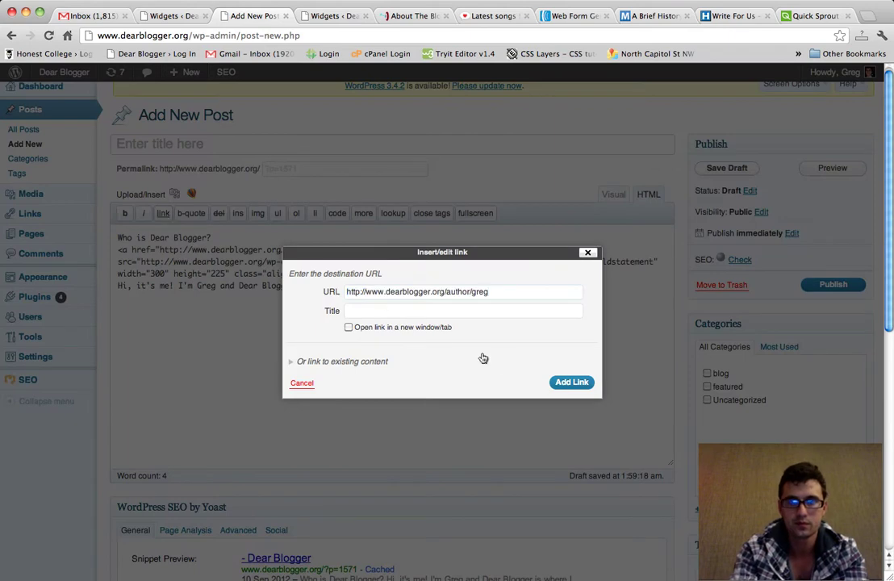
click(426, 327)
click(571, 383)
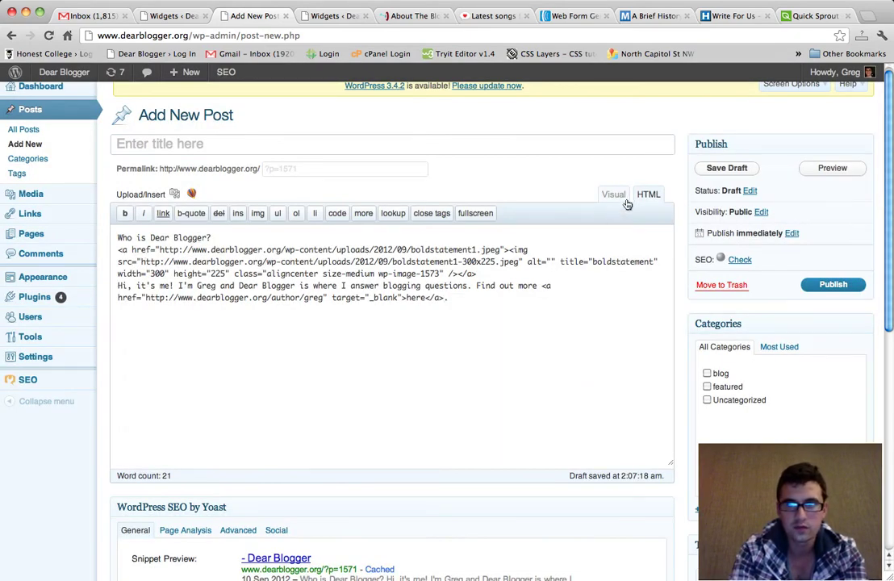
In Visual mode, center-align the 'Who is Dear Blogger?' heading.
click(614, 195)
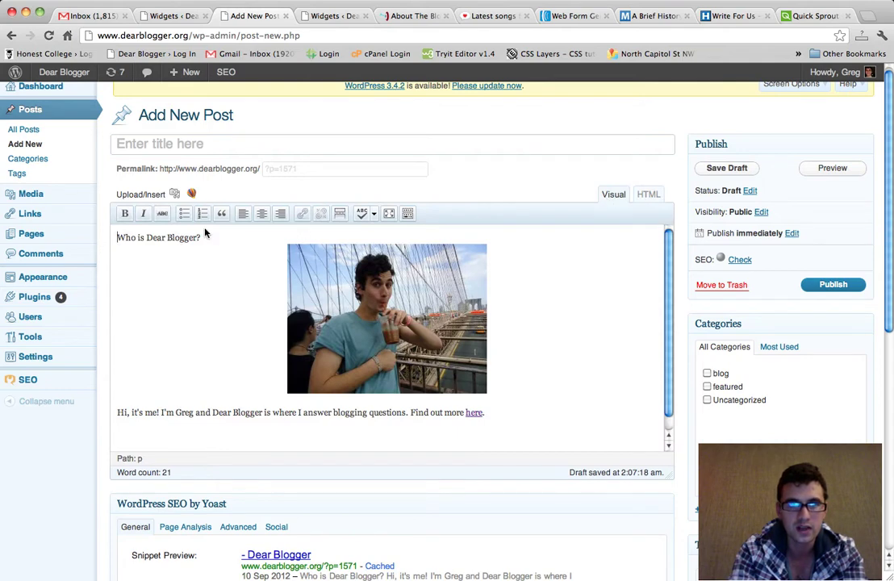
drag(203, 237, 119, 236)
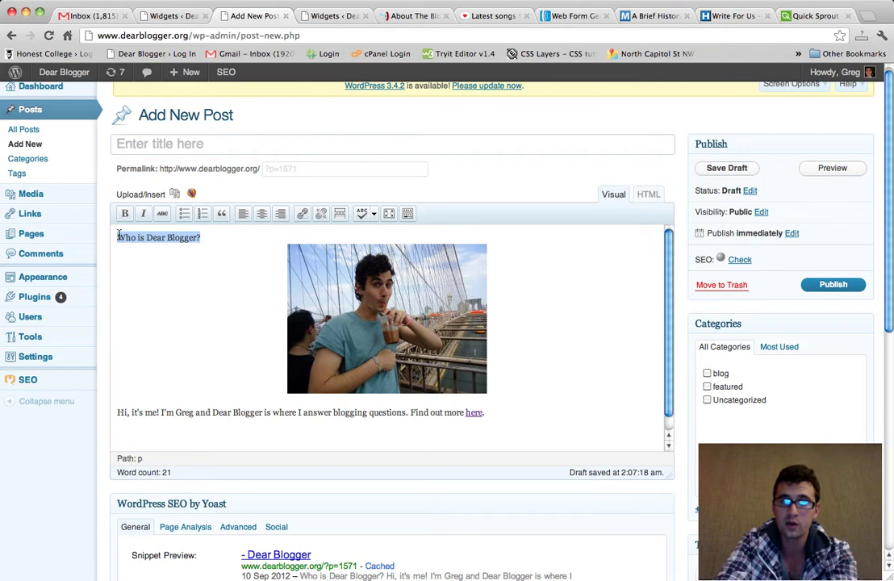
click(261, 213)
click(457, 239)
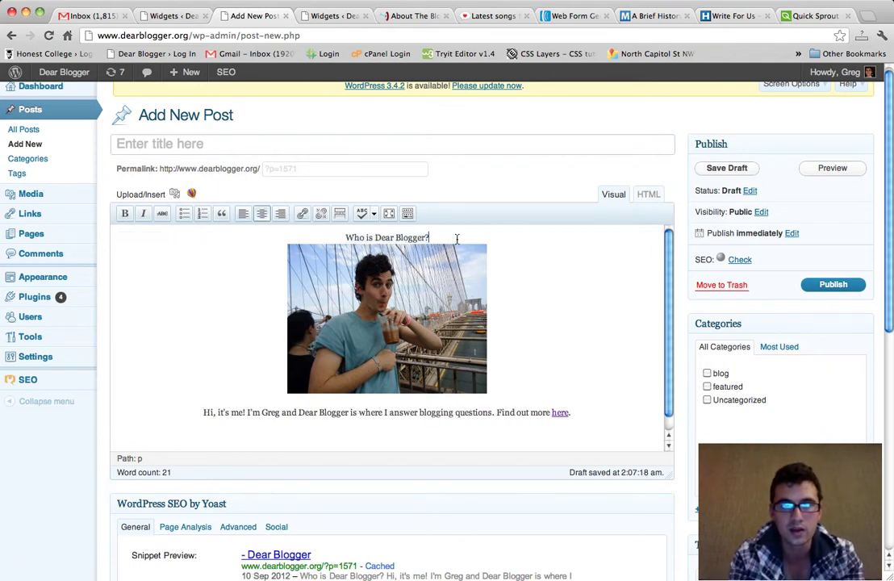
In HTML, add green colour, 22px size and Georgia font to the heading's style, then copy its tag.
click(647, 195)
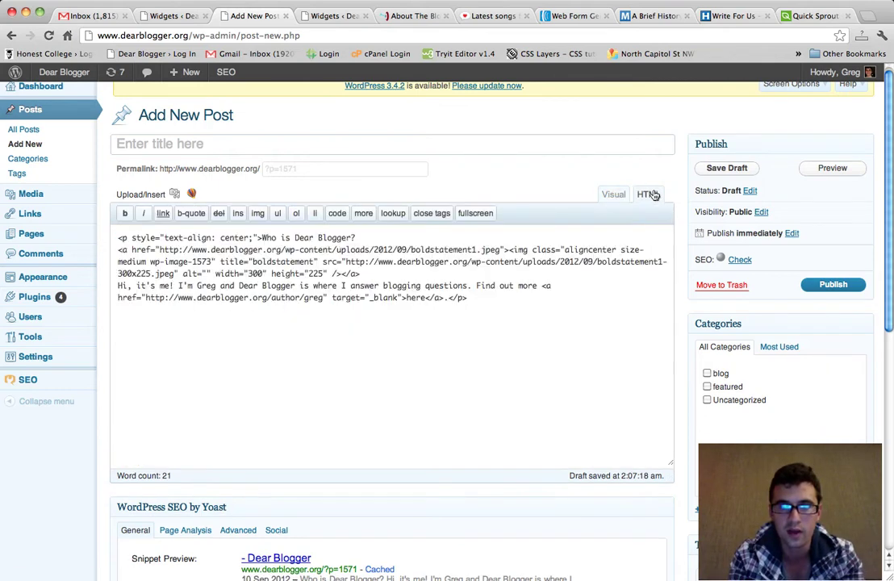
click(253, 239)
text(; color)
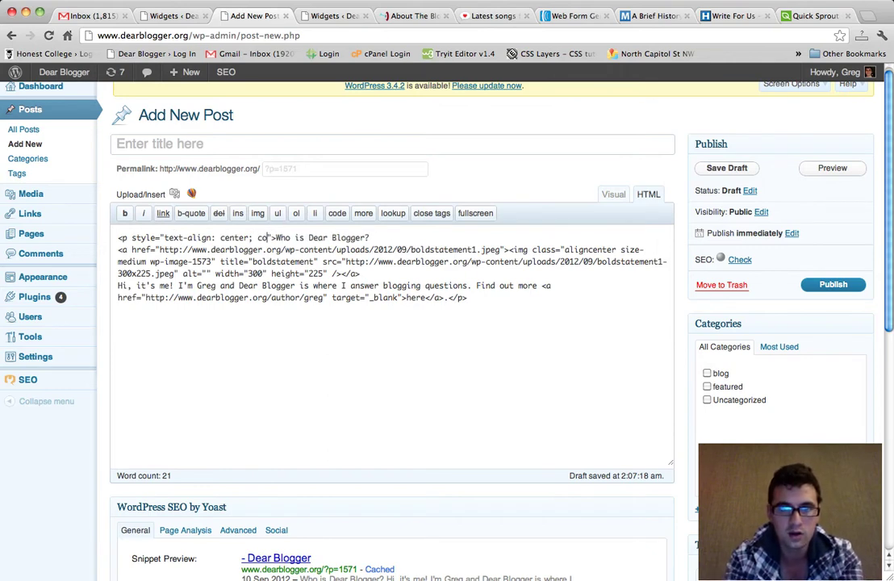
text(: green)
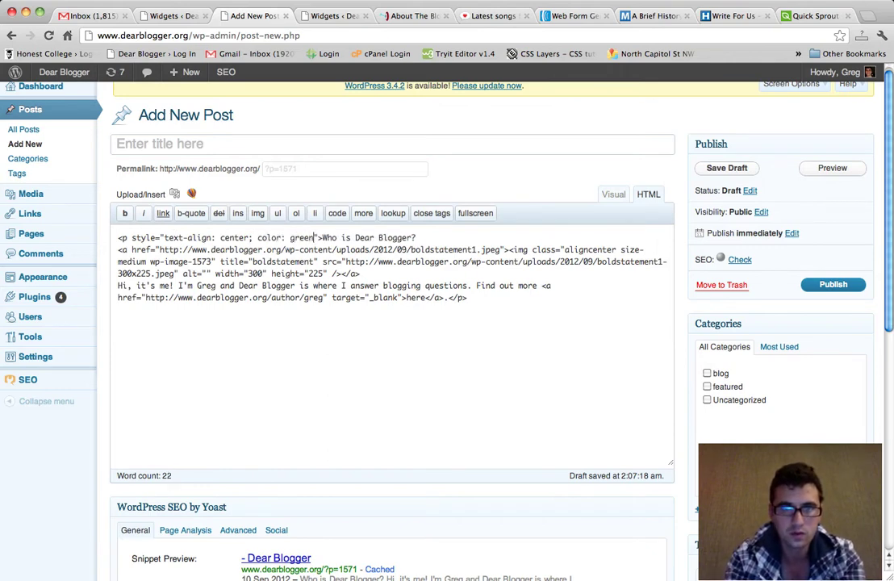
text(; )
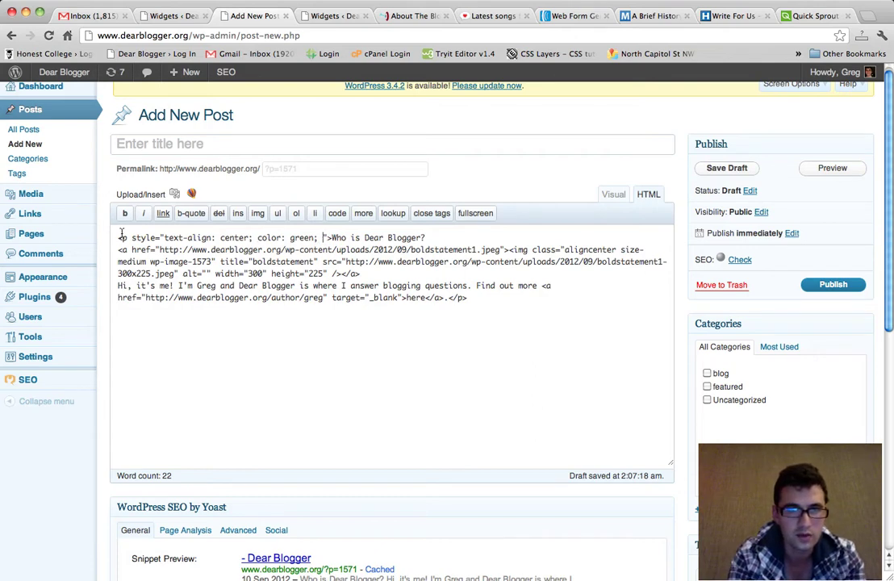
text(font-size: )
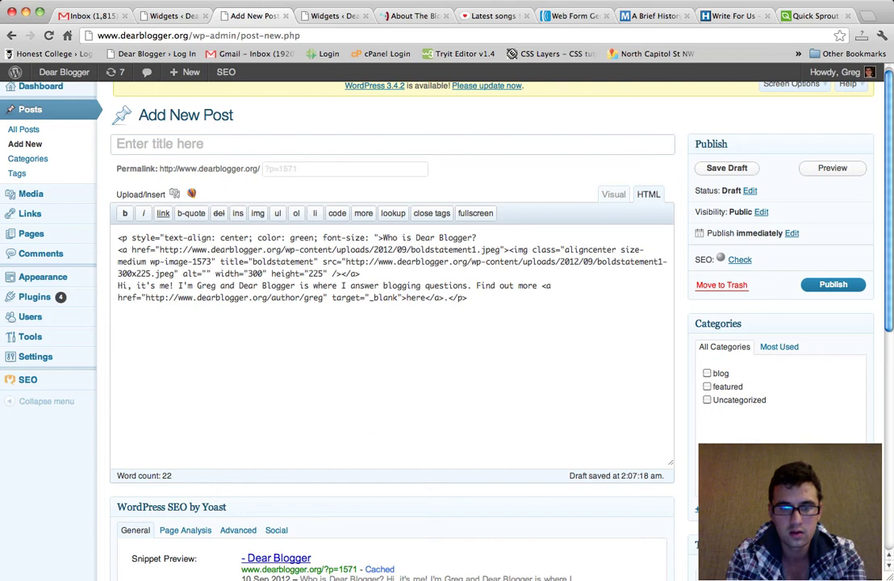
text(12px; f)
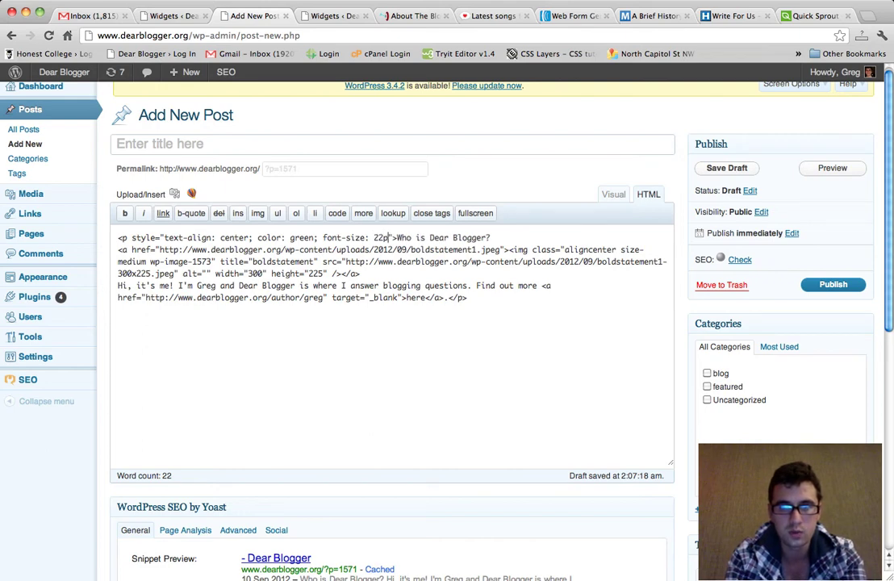
text(ont-family)
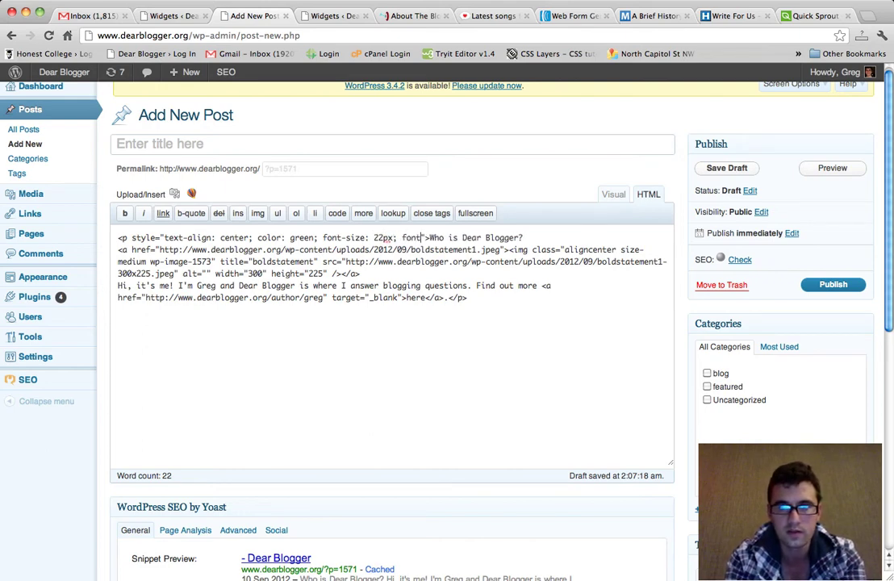
text(: gerog)
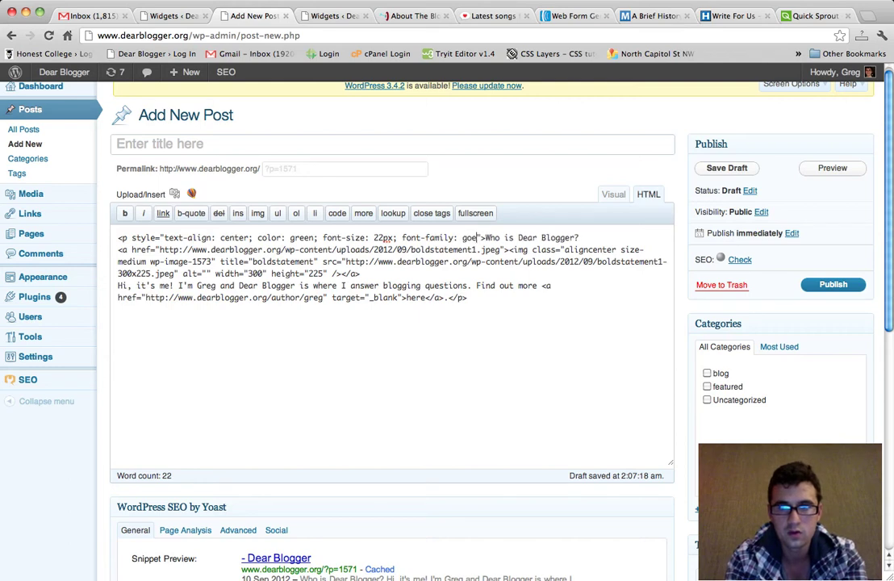
key(BackSpace)
key(BackSpace)
key(BackSpace)
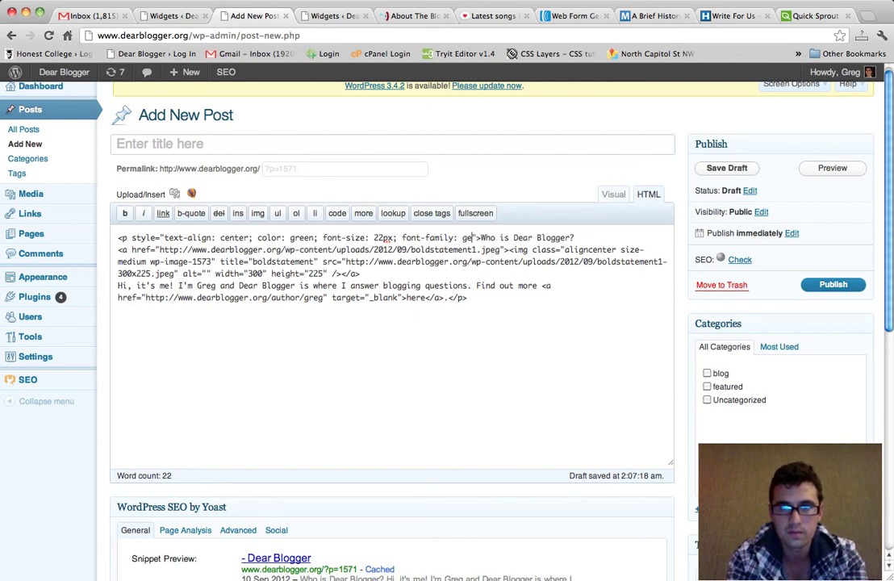
text(orgia;)
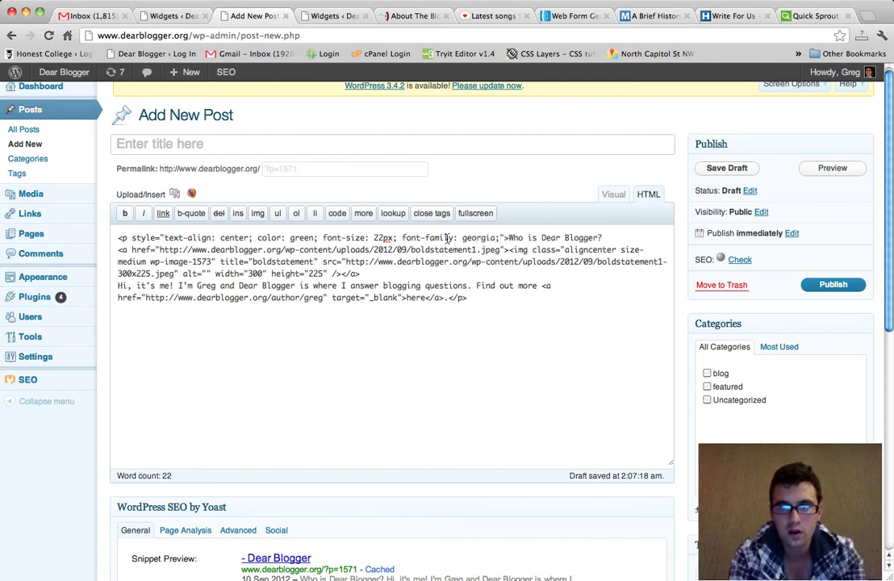
text(</p>)
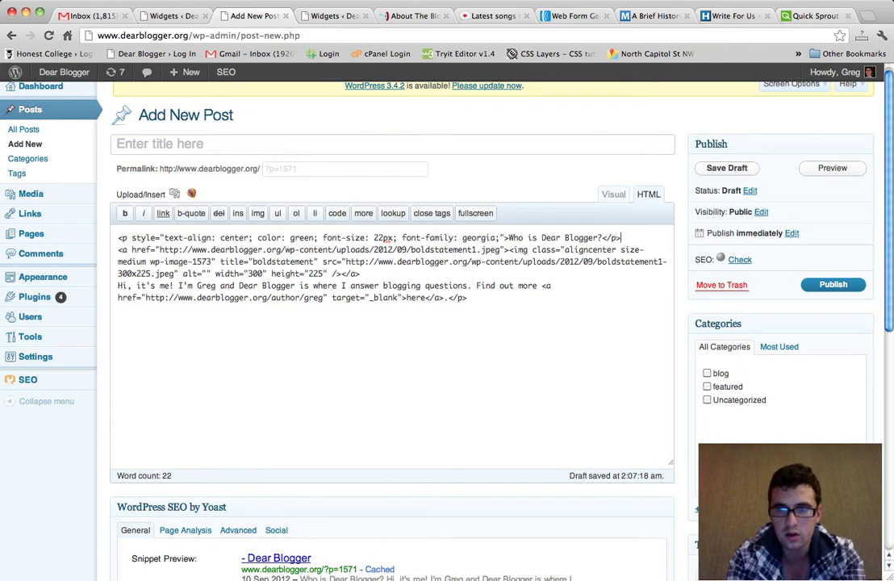
drag(507, 240, 94, 241)
key(ctrl+c)
click(360, 297)
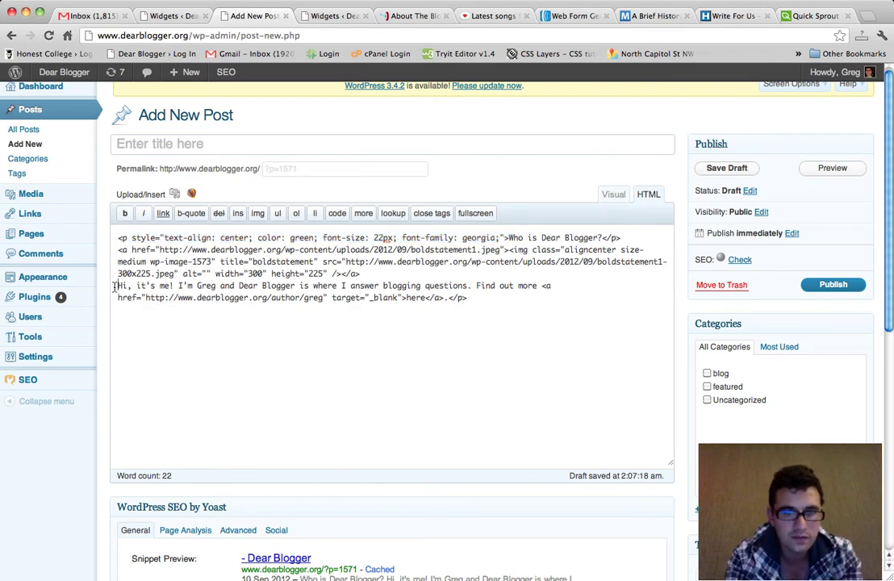
Paste the heading's style onto the intro paragraph, removing the green colour and setting font-size 16px.
key(ctrl+v)
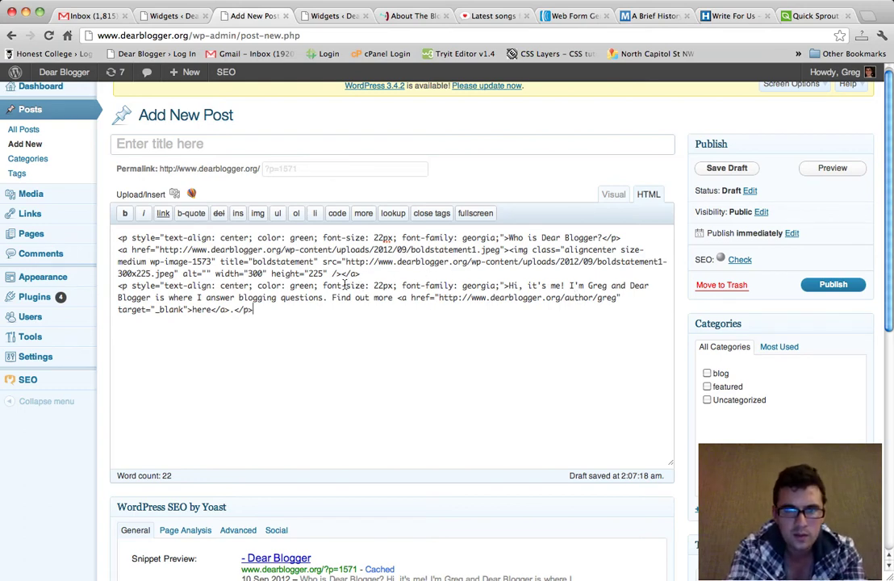
drag(321, 286, 260, 288)
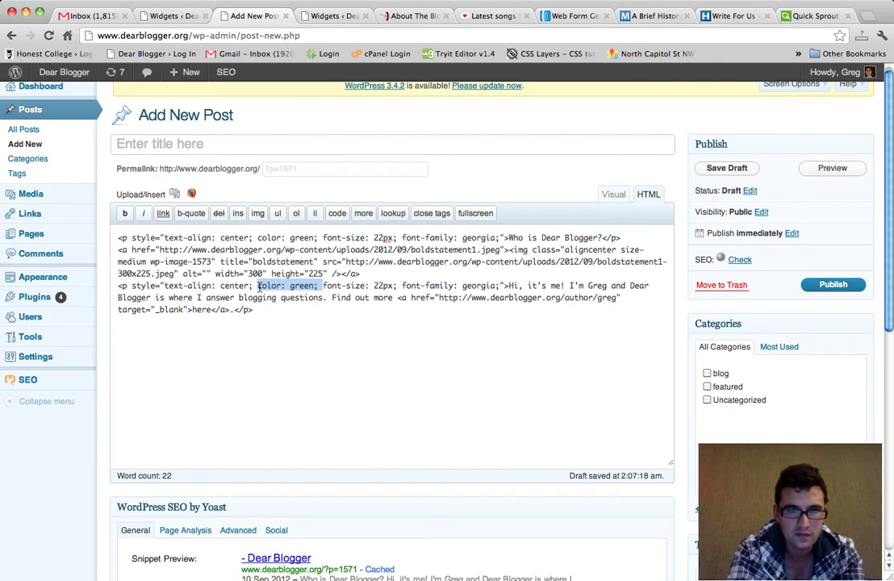
key(BackSpace)
drag(319, 289, 309, 288)
key(BackSpace)
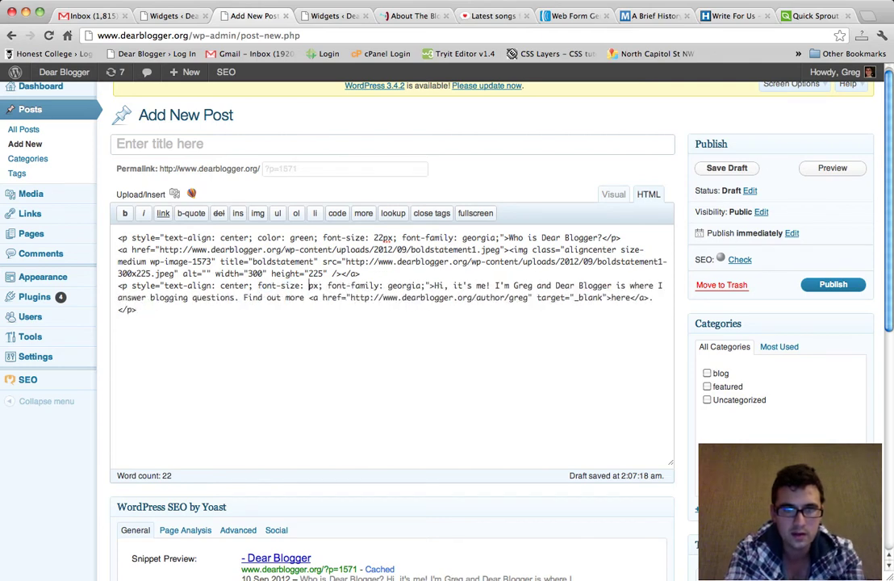
text(16)
click(351, 315)
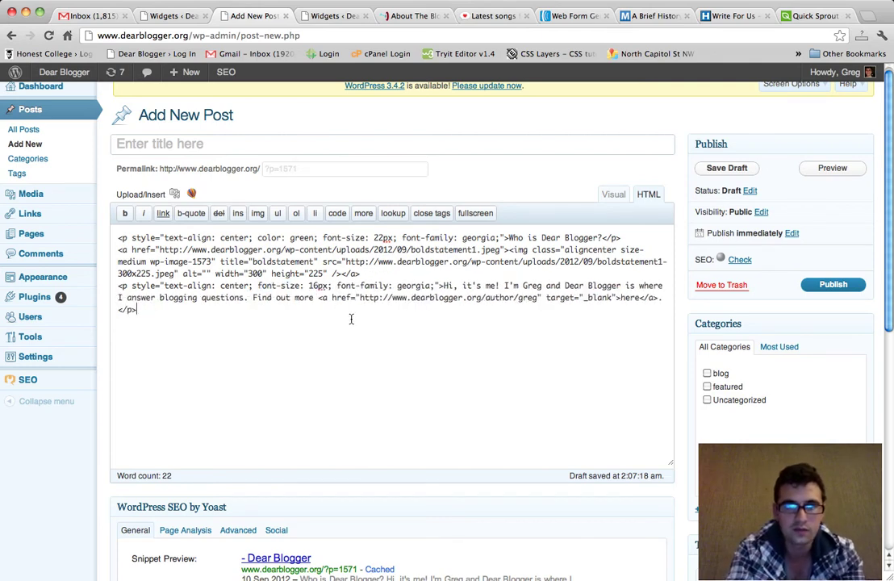
Resize the photo to width 150 and height 112.5.
click(261, 275)
key(BackSpace)
key(BackSpace)
key(BackSpace)
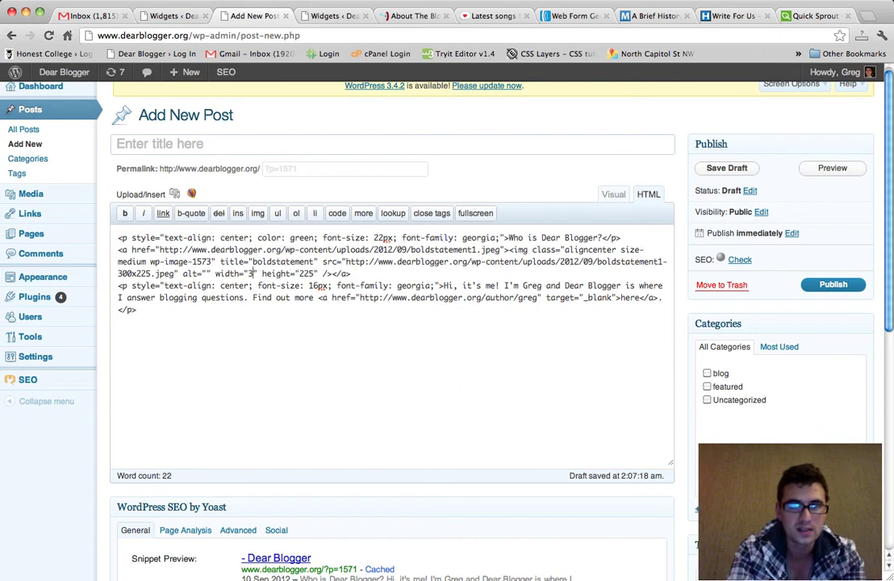
text(150)
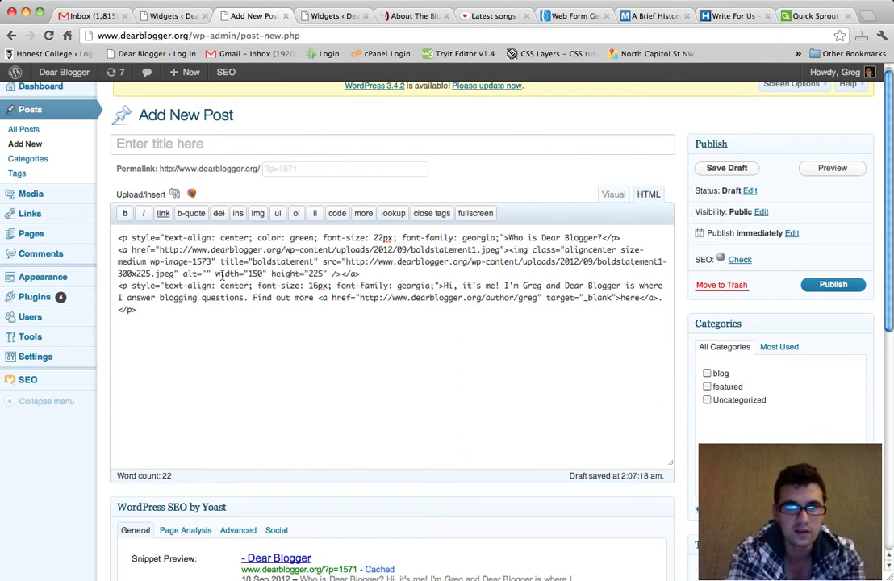
double_click(316, 274)
text(1)
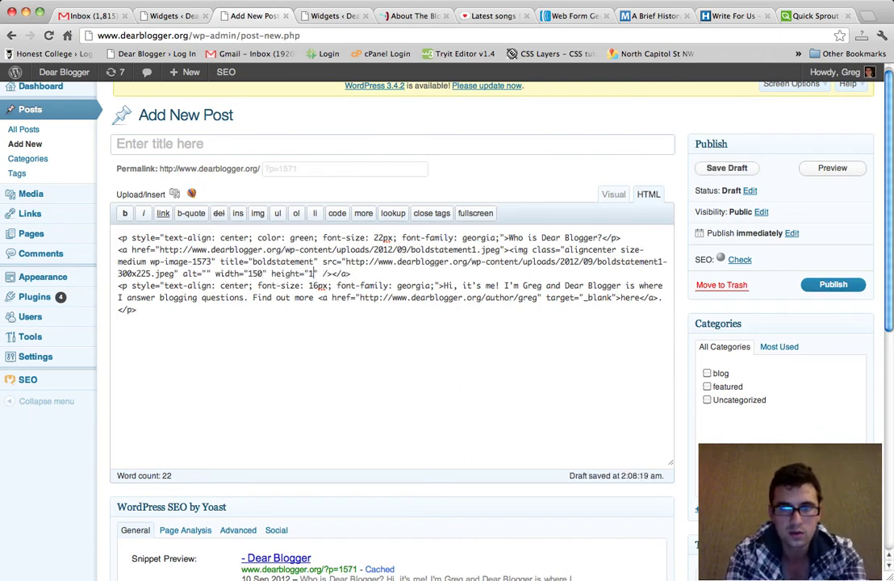
text(12.5)
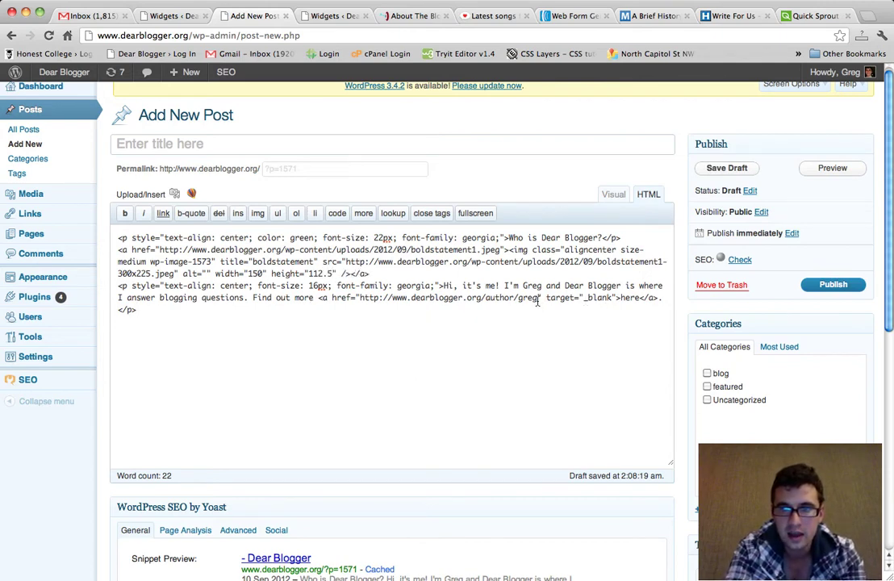
Replace the photo's image-file link with the About page address.
drag(537, 299, 360, 301)
key(super+c)
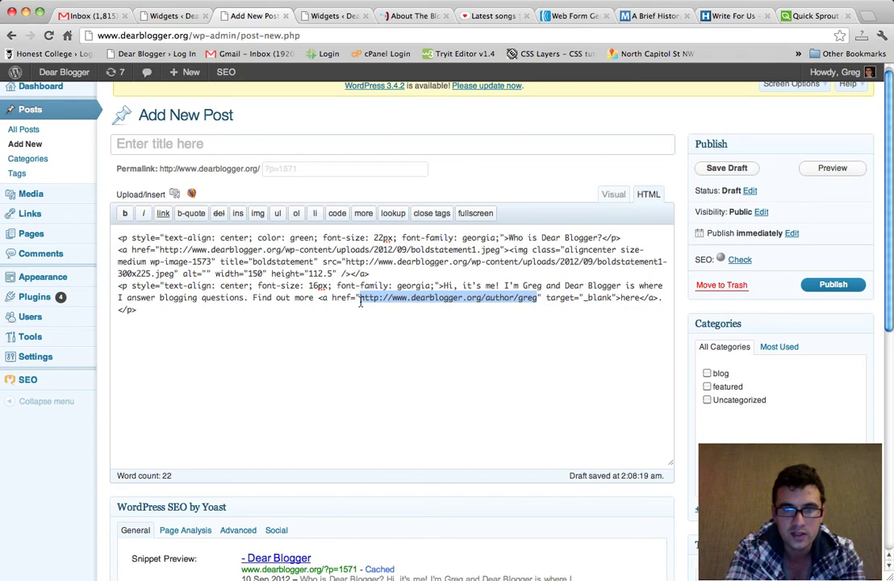
click(252, 249)
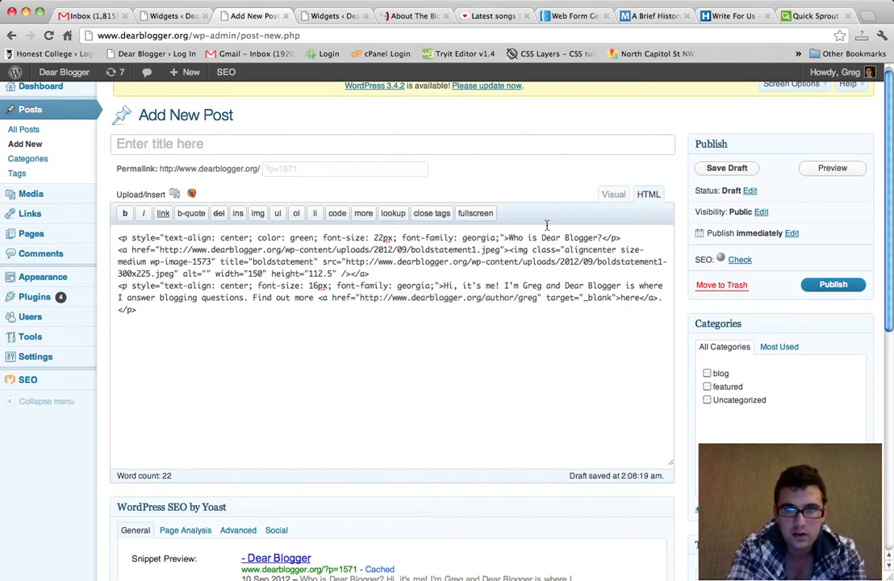
drag(500, 250, 165, 253)
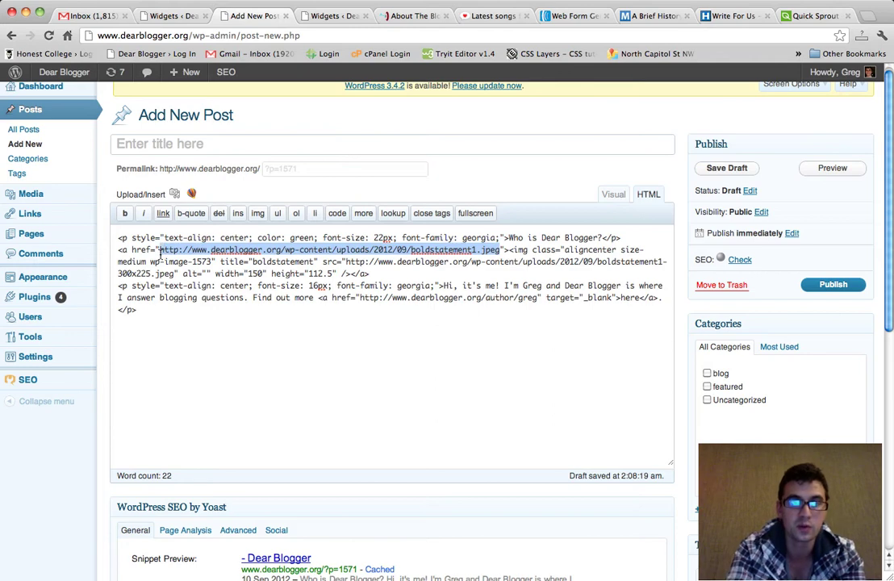
key(super+v)
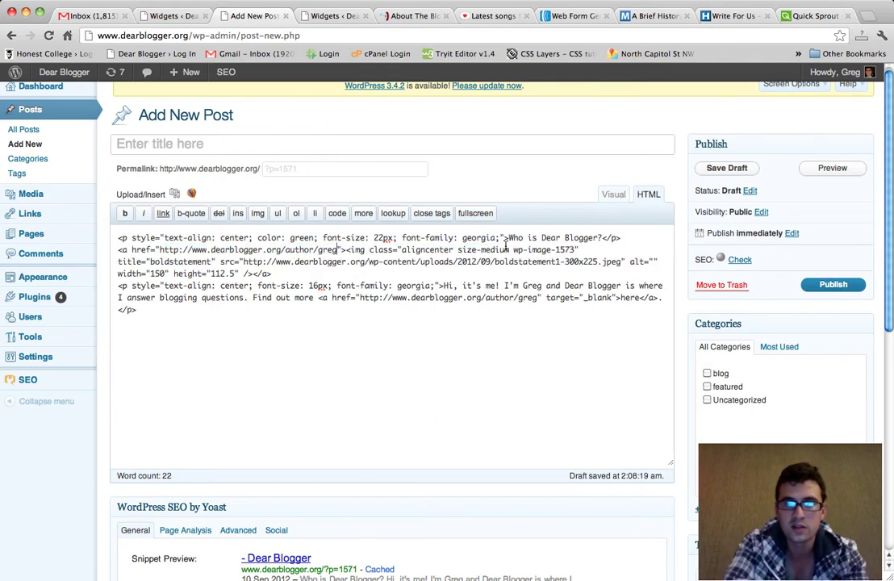
Preview the post, then copy all of its HTML for the widget.
click(618, 195)
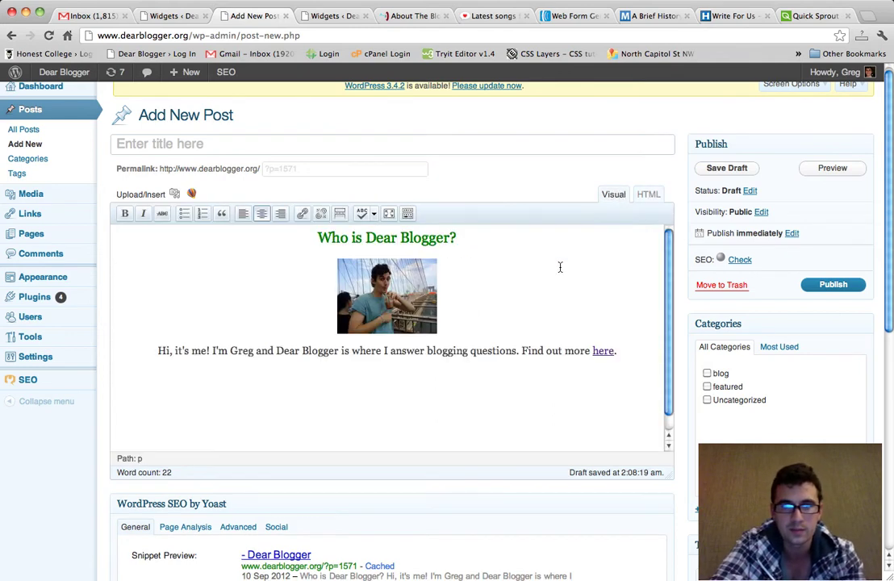
click(646, 194)
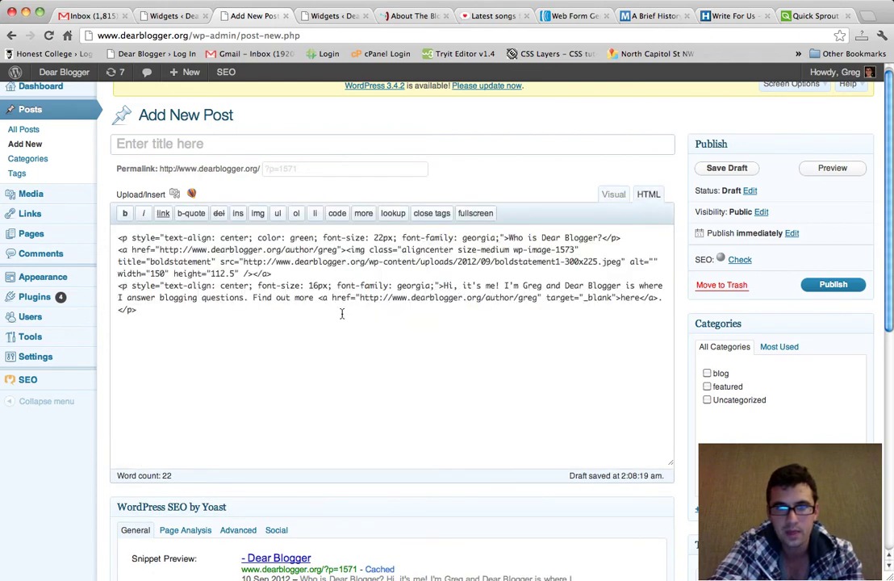
drag(343, 313, 96, 225)
key(super+c)
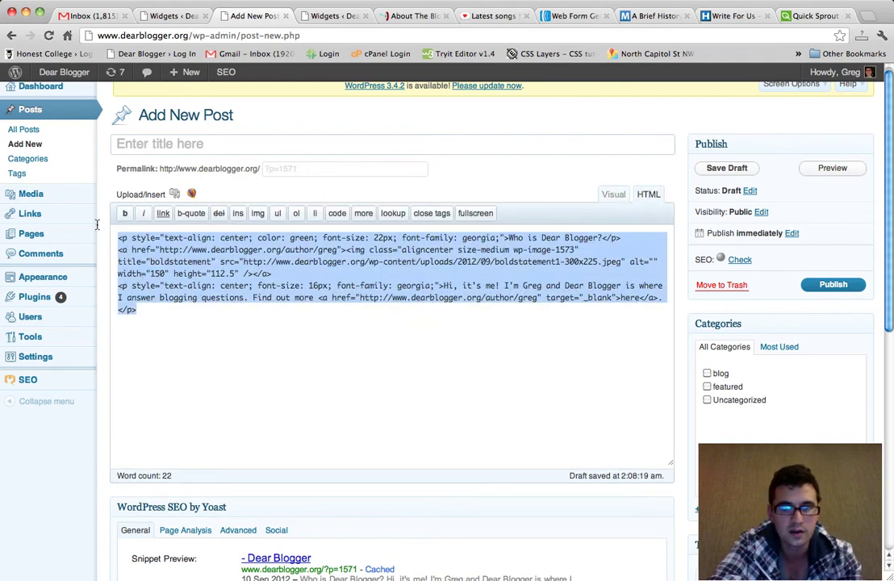
click(323, 15)
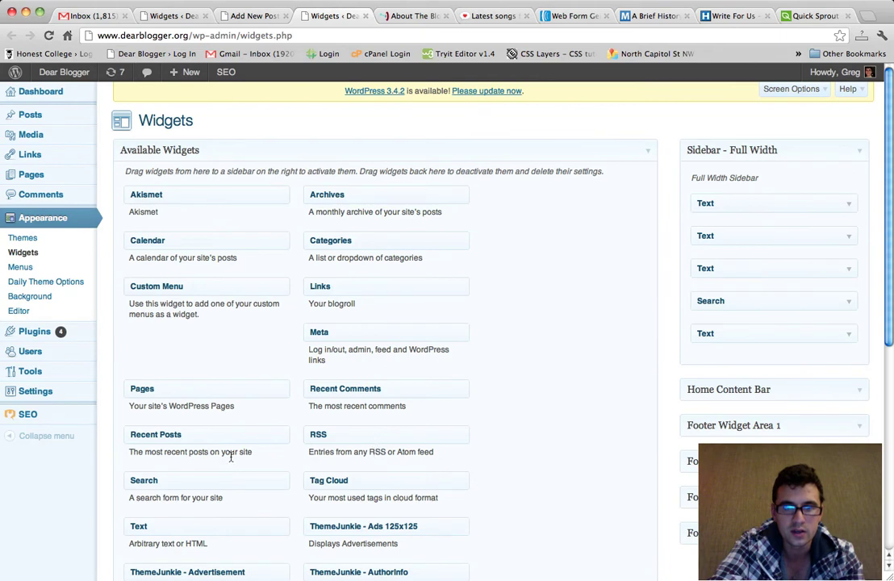
Drop a Text widget into Sidebar - Full Width, paste the about-me HTML into it, and close it.
drag(229, 526, 793, 238)
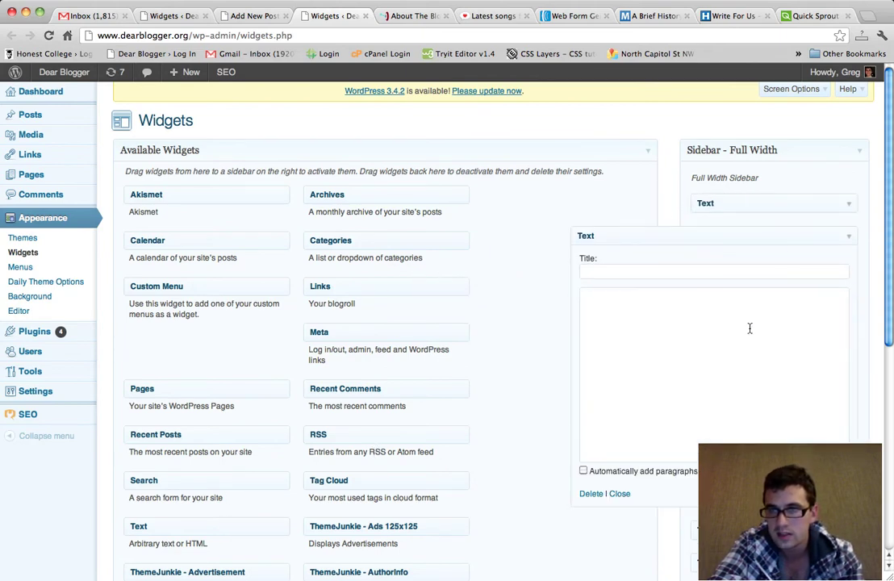
click(749, 328)
key(super+v)
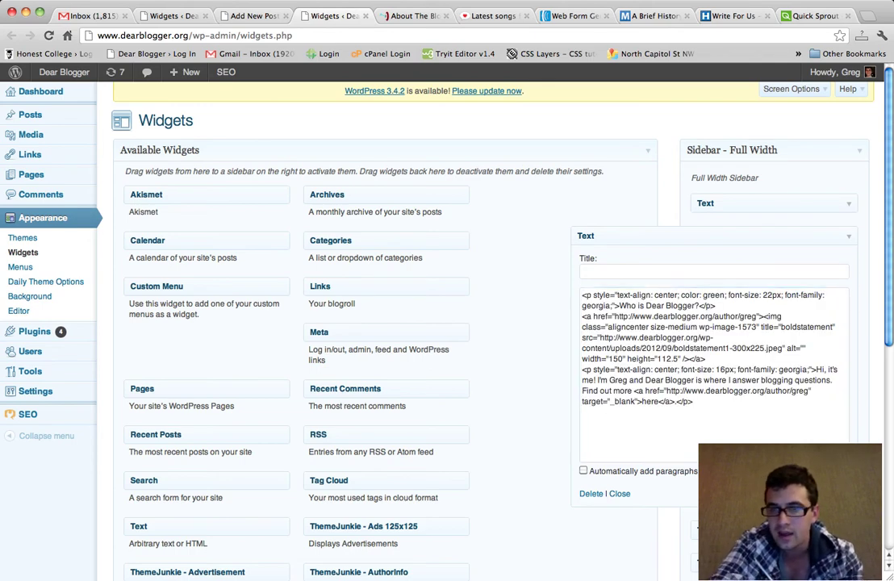
click(851, 237)
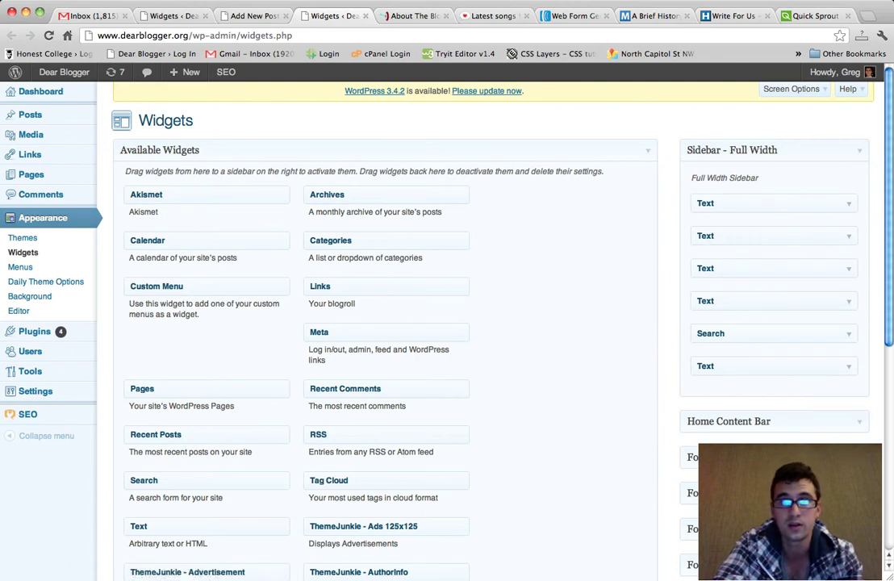
click(421, 22)
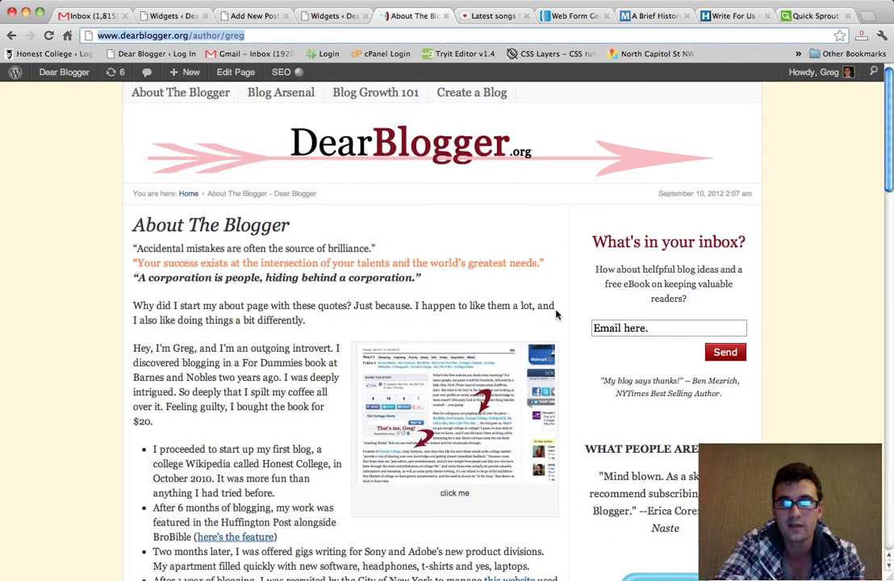
key(Return)
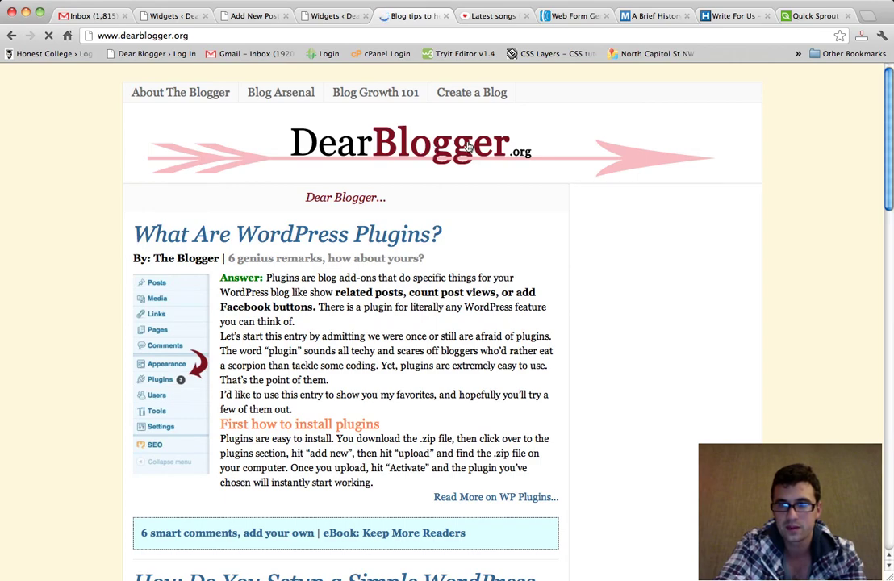
scroll(714, 279, down, 5)
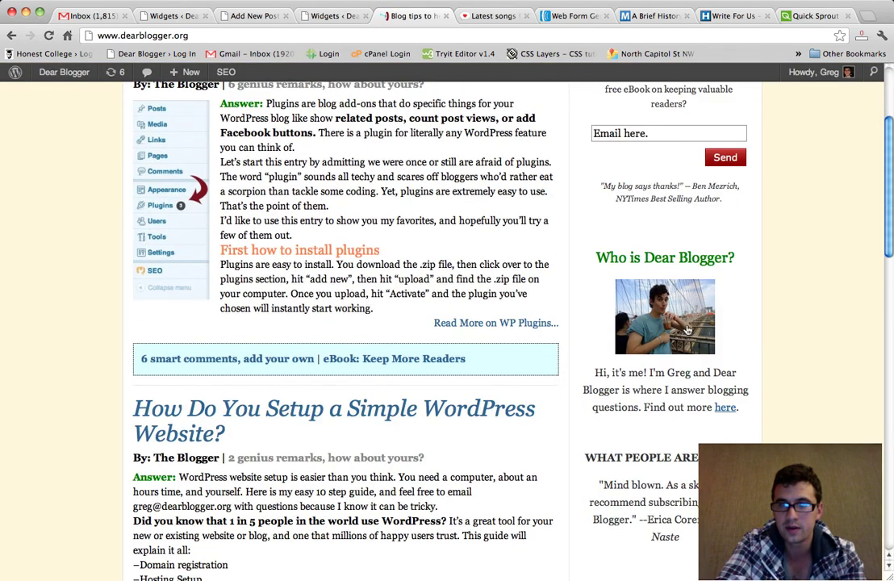
scroll(687, 329, up, 5)
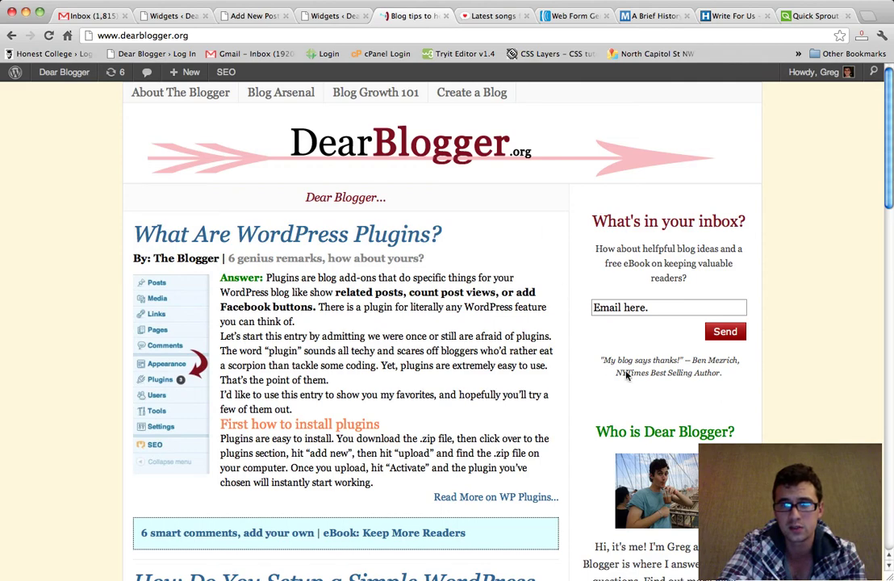
scroll(627, 374, down, 9)
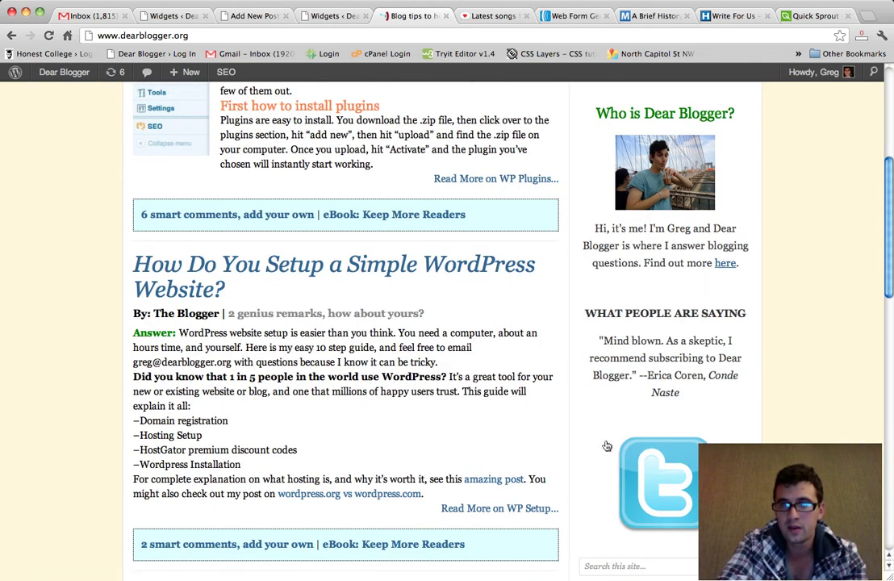
scroll(666, 404, down, 5)
scroll(666, 408, down, 1)
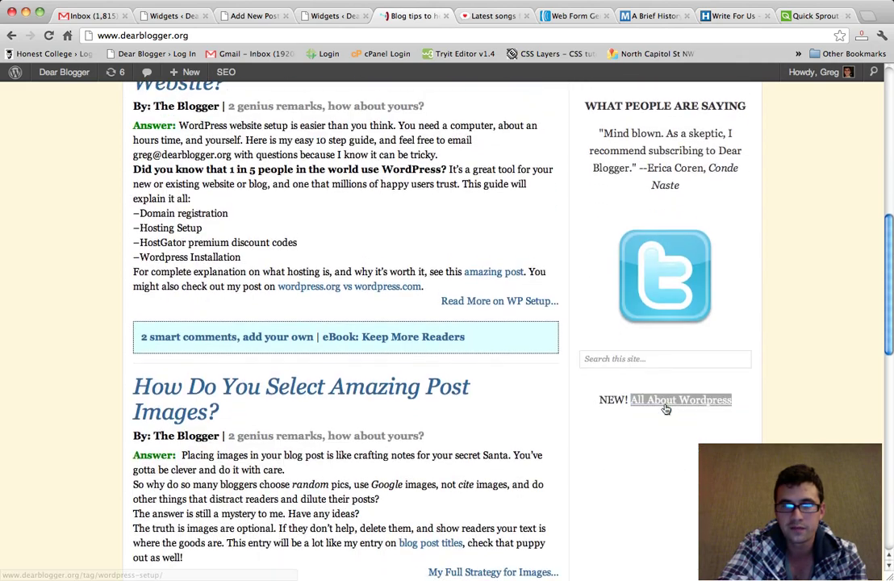
key(Home)
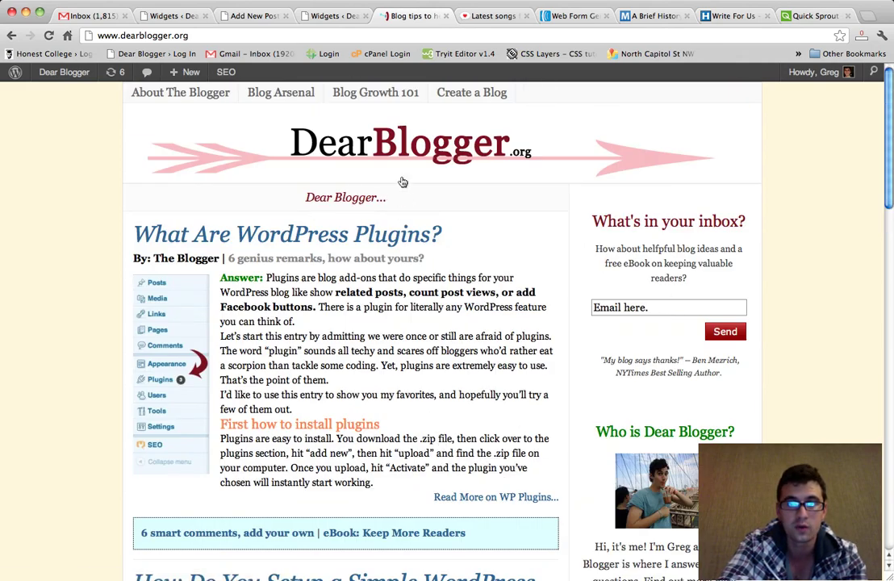
scroll(388, 242, down, 5)
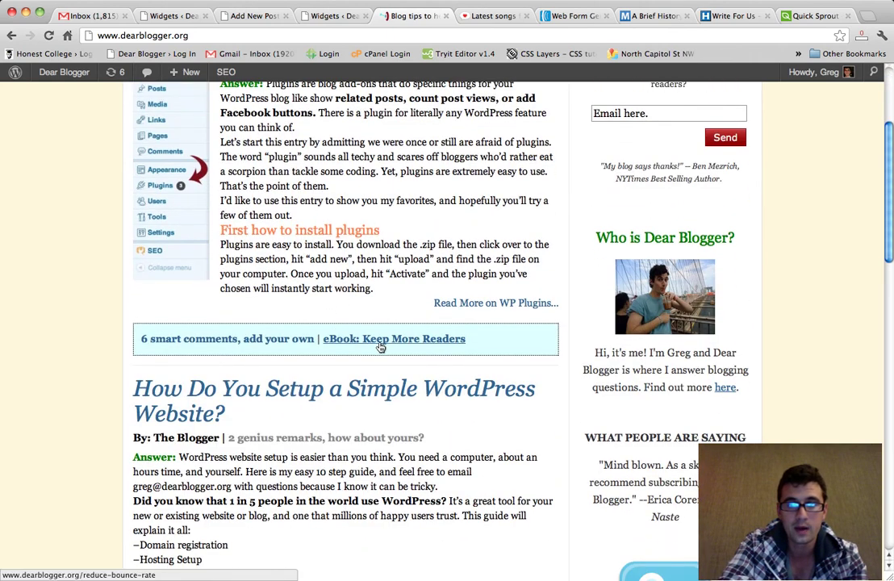